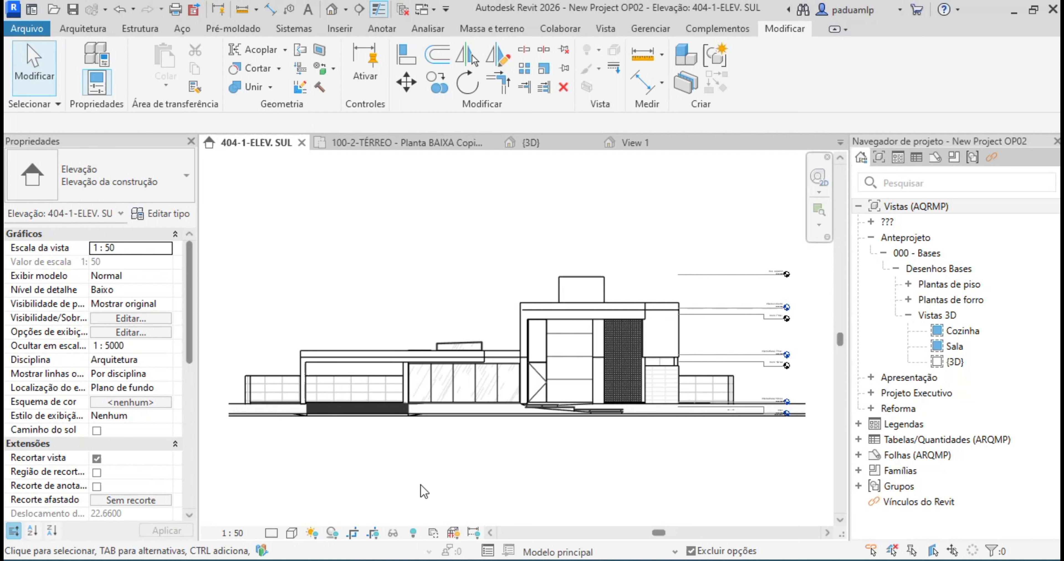
Examine the chevron panel family and the wooden chevron screen in the reference photo 2.png
{"action": "left_click", "coordinate": [632, 142]}
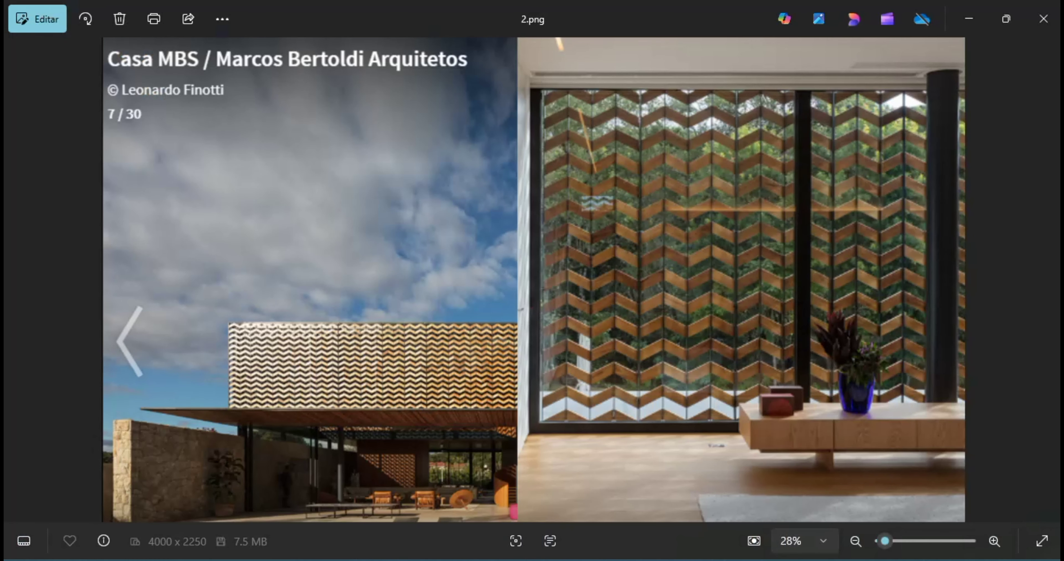
{"action": "scroll", "coordinate": [686, 404], "scroll_direction": "up", "scroll_amount": 5}
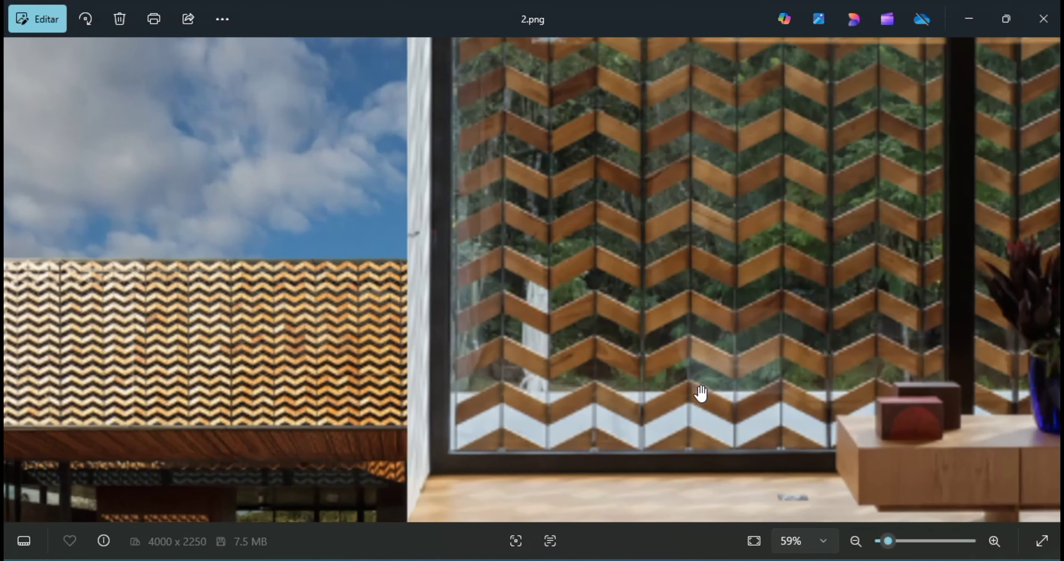
{"action": "mouse_move", "coordinate": [320, 357]}
{"action": "left_mouse_down"}
{"action": "mouse_move", "coordinate": [320, 421]}
{"action": "mouse_move", "coordinate": [372, 451]}
{"action": "mouse_move", "coordinate": [479, 451]}
{"action": "left_mouse_up"}
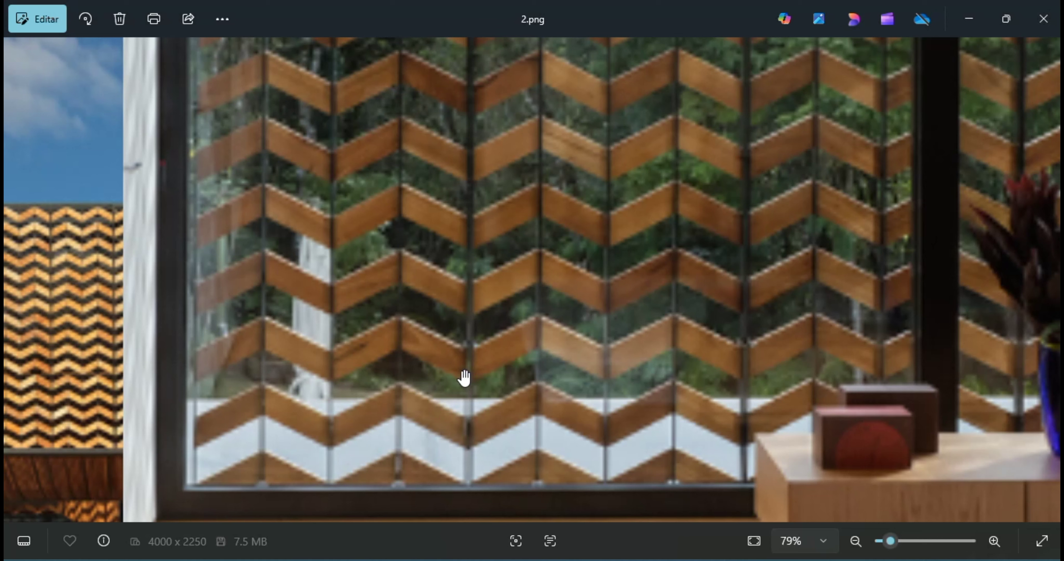
{"action": "left_click", "coordinate": [678, 560]}
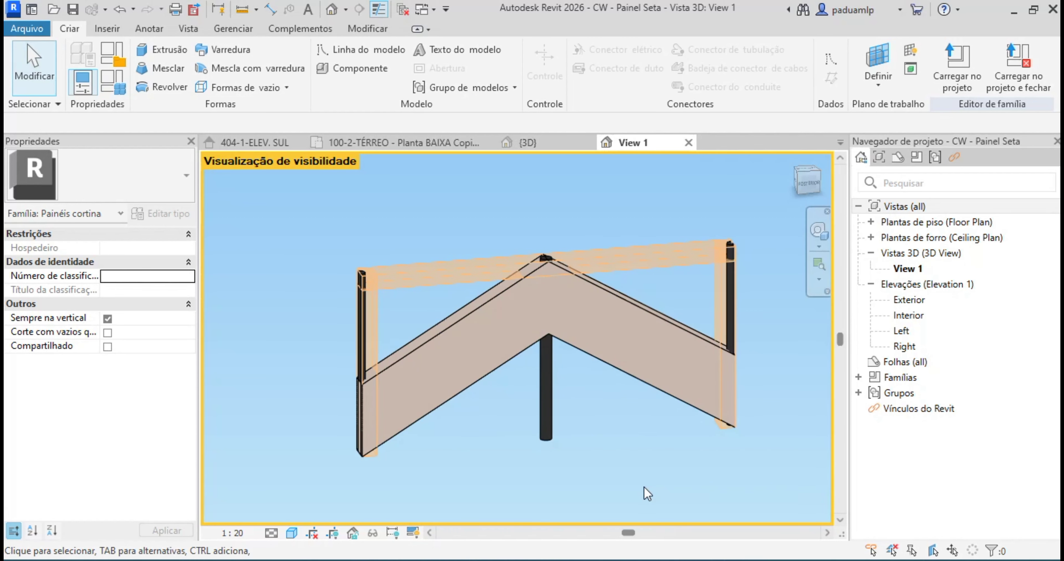
In the 100-2-TÉRREO floor plan, draw a 7.80 m Parede cortina wall between the two side walls, parallel to the existing glazed front
{"action": "left_click", "coordinate": [248, 144]}
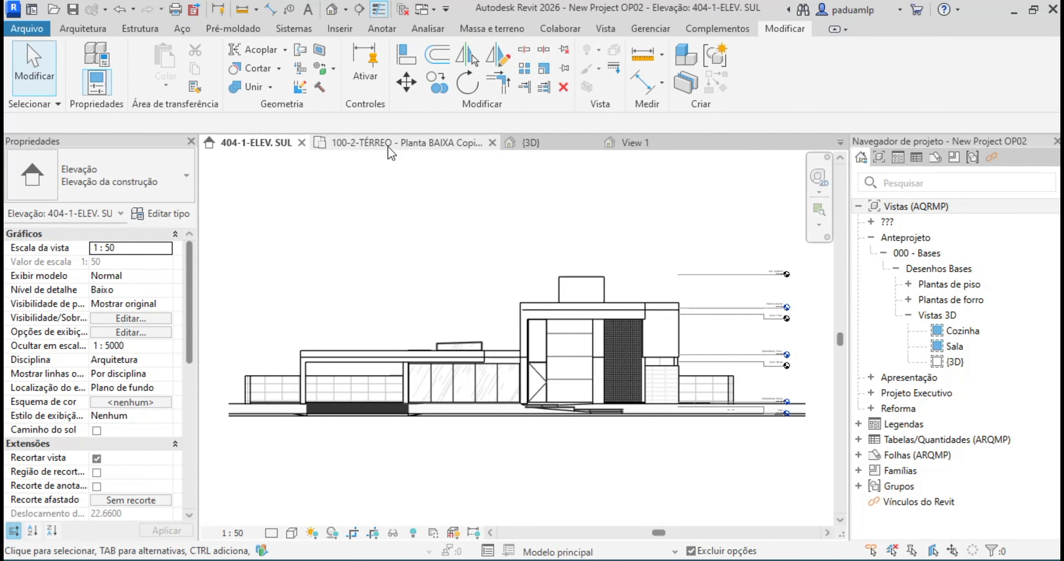
{"action": "left_click", "coordinate": [389, 149]}
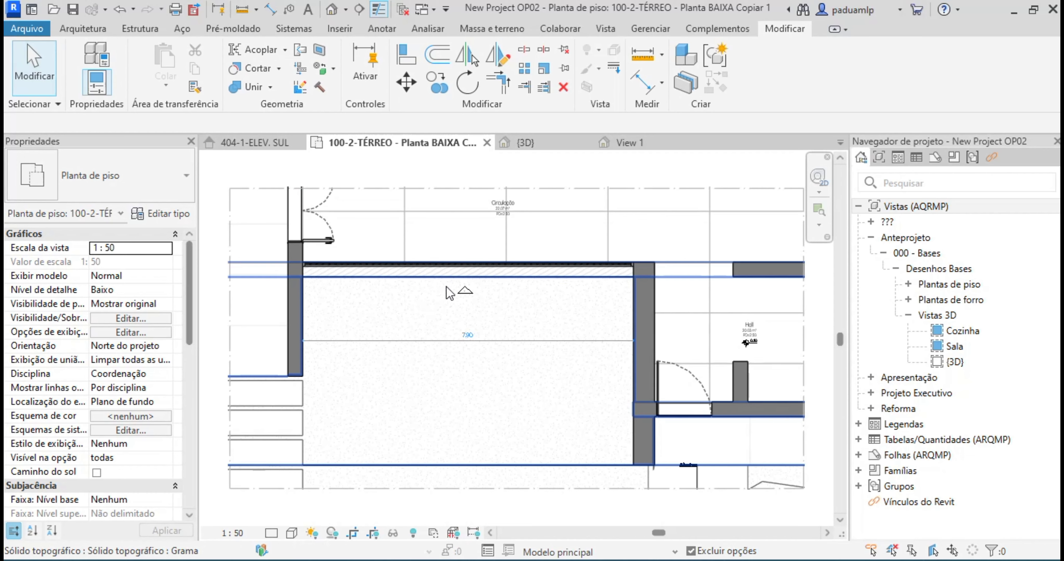
{"action": "scroll", "coordinate": [452, 284], "scroll_direction": "up", "scroll_amount": 3}
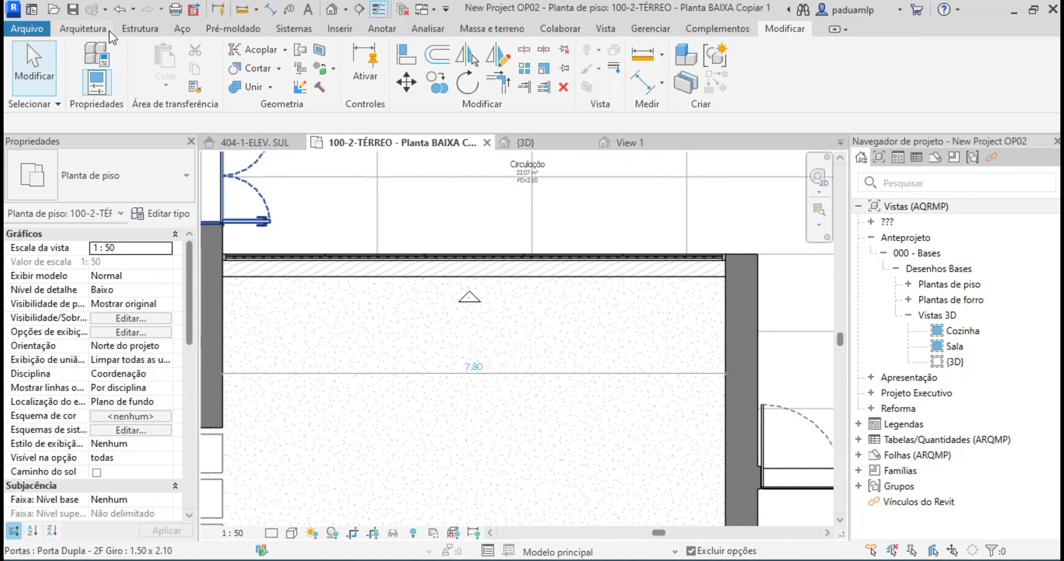
{"action": "left_click", "coordinate": [91, 30]}
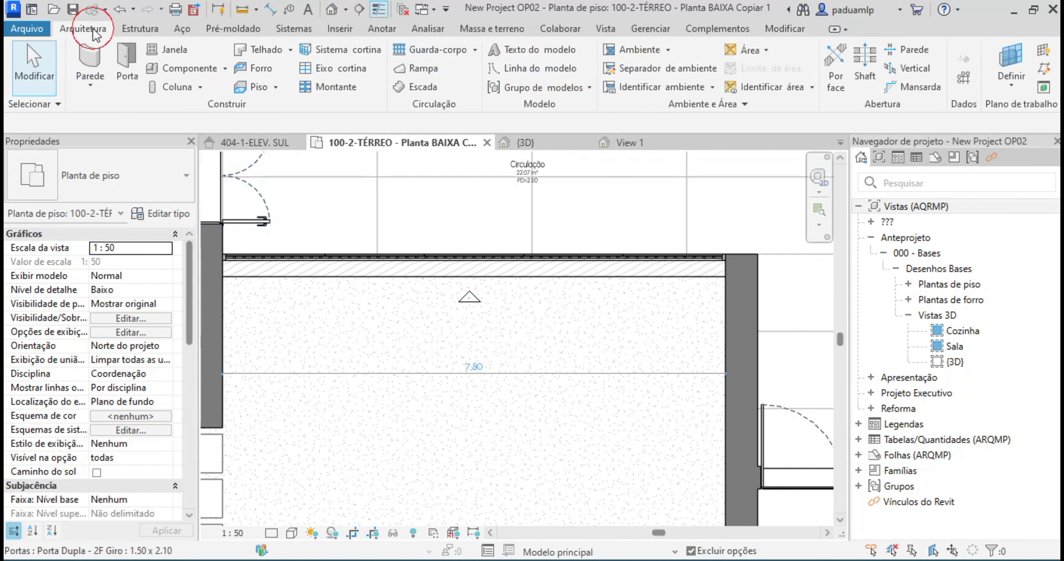
{"action": "left_click", "coordinate": [90, 93]}
{"action": "left_click", "coordinate": [115, 182]}
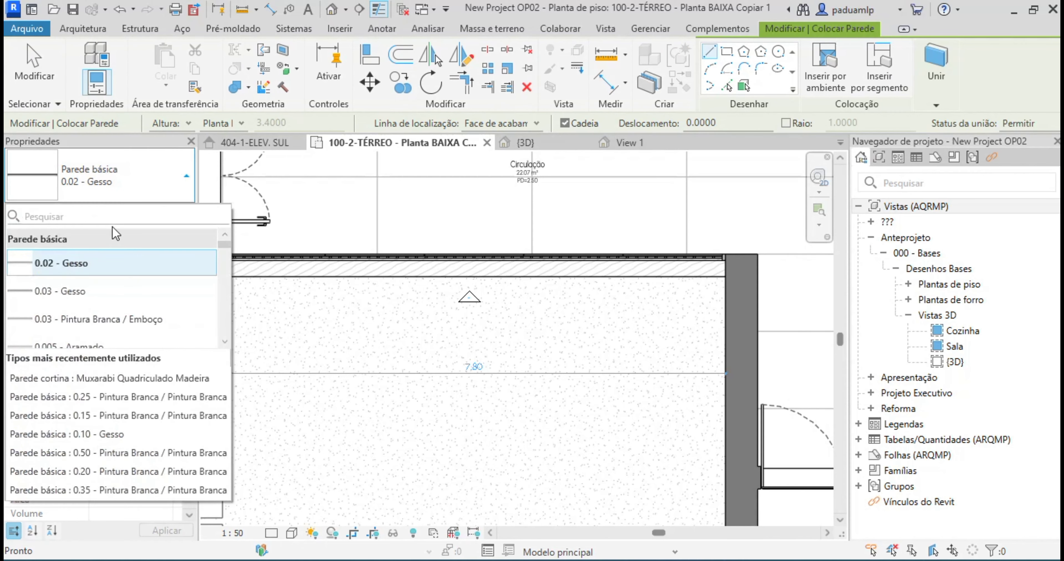
{"action": "scroll", "coordinate": [128, 272], "scroll_direction": "down", "scroll_amount": 10}
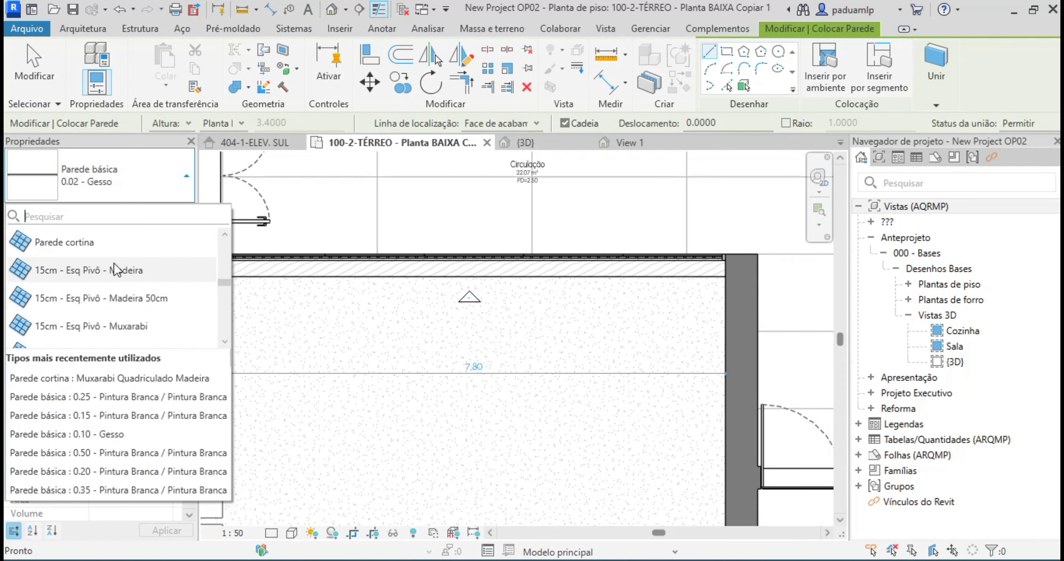
{"action": "left_click", "coordinate": [64, 242]}
{"action": "left_click", "coordinate": [223, 345]}
{"action": "left_click", "coordinate": [726, 346]}
{"action": "key", "text": "Escape"}
{"action": "key", "text": "Escape"}
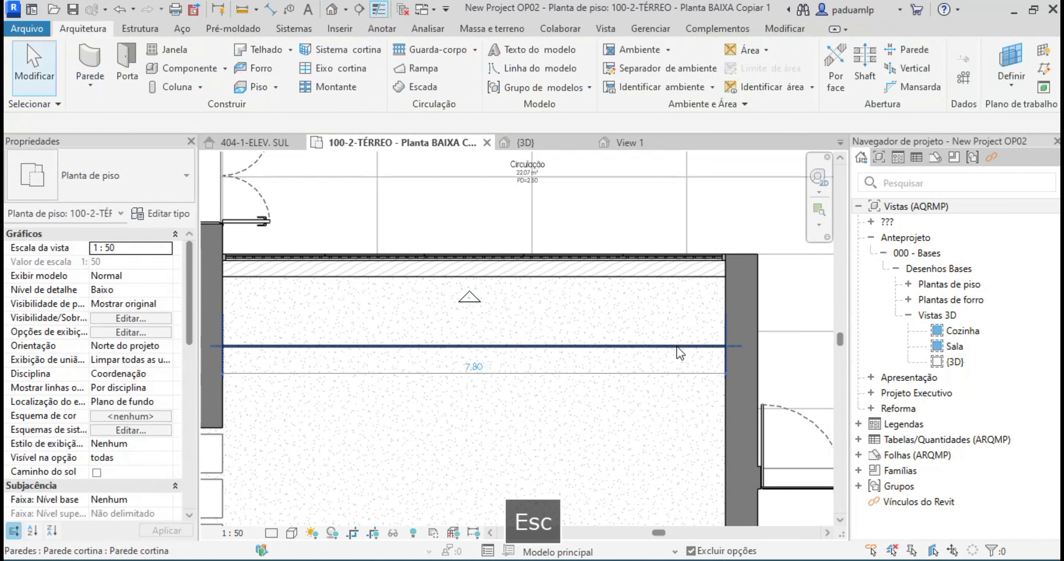
Duplicate the new curtain wall's type under the name Brise Personalizado
{"action": "left_click", "coordinate": [678, 348]}
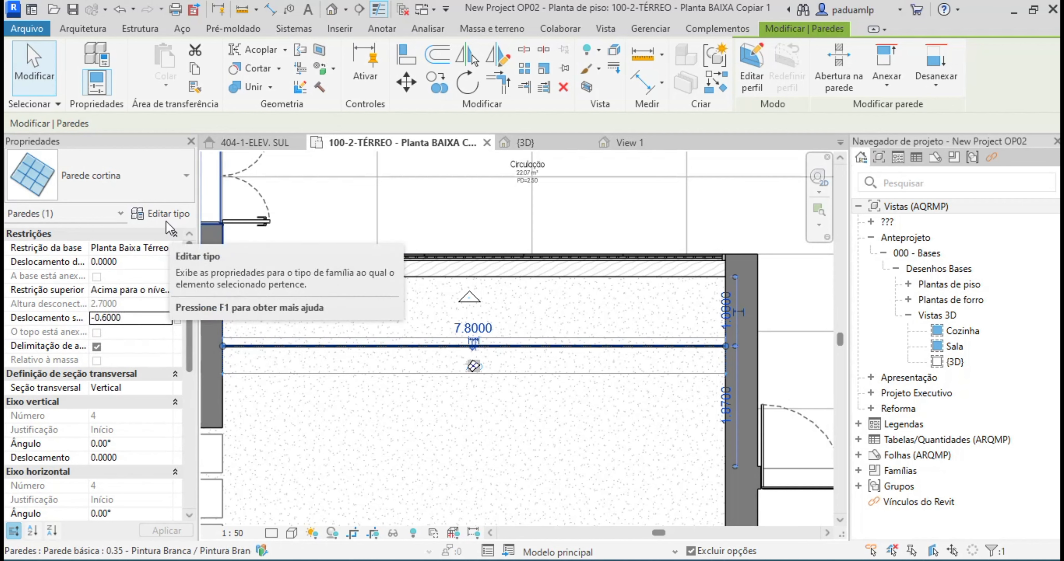
{"action": "left_click", "coordinate": [170, 215]}
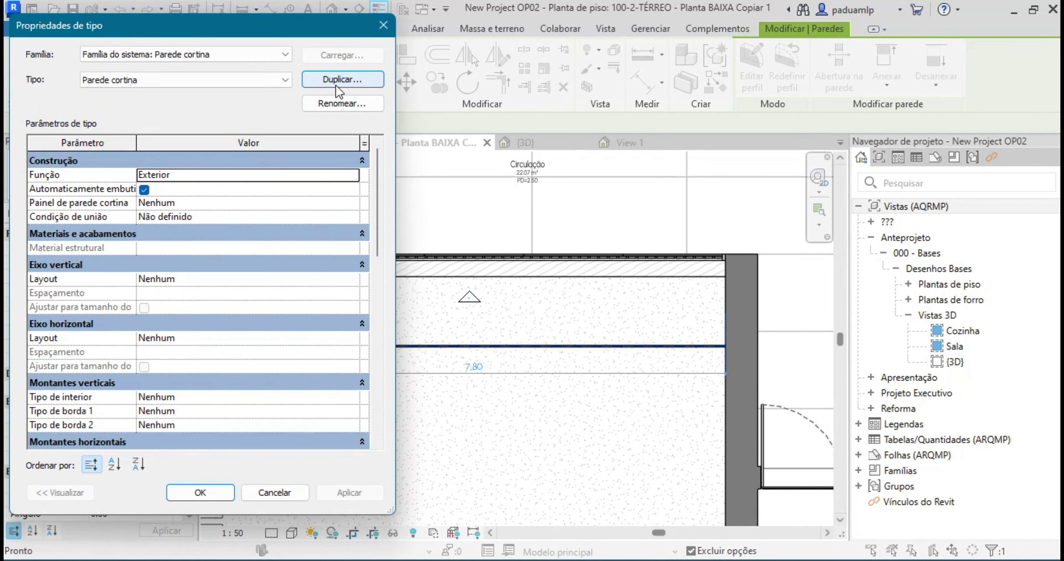
{"action": "left_click", "coordinate": [340, 89]}
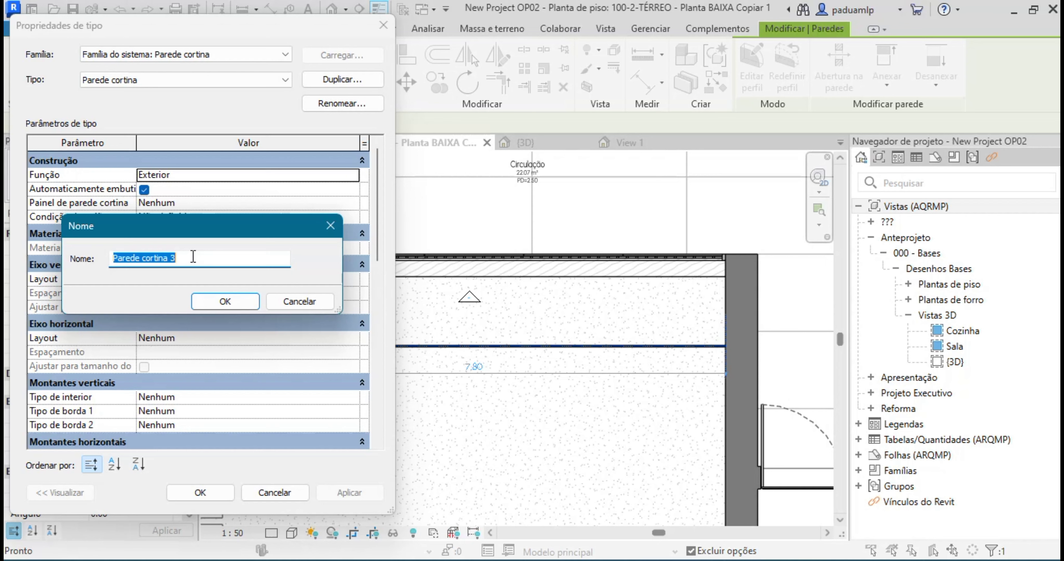
{"action": "type", "text": "Brise Pers"}
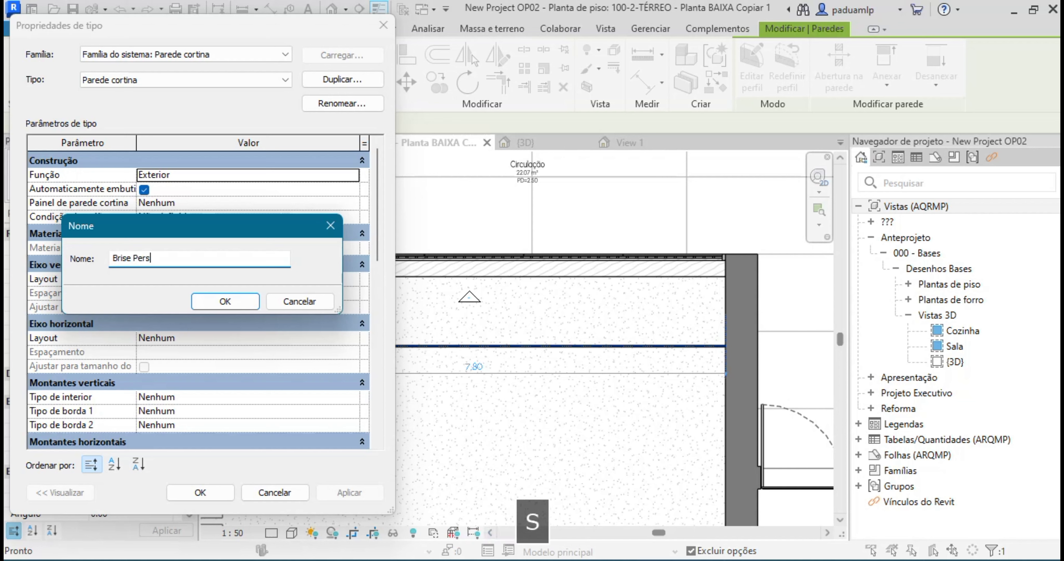
{"action": "type", "text": "onalizado"}
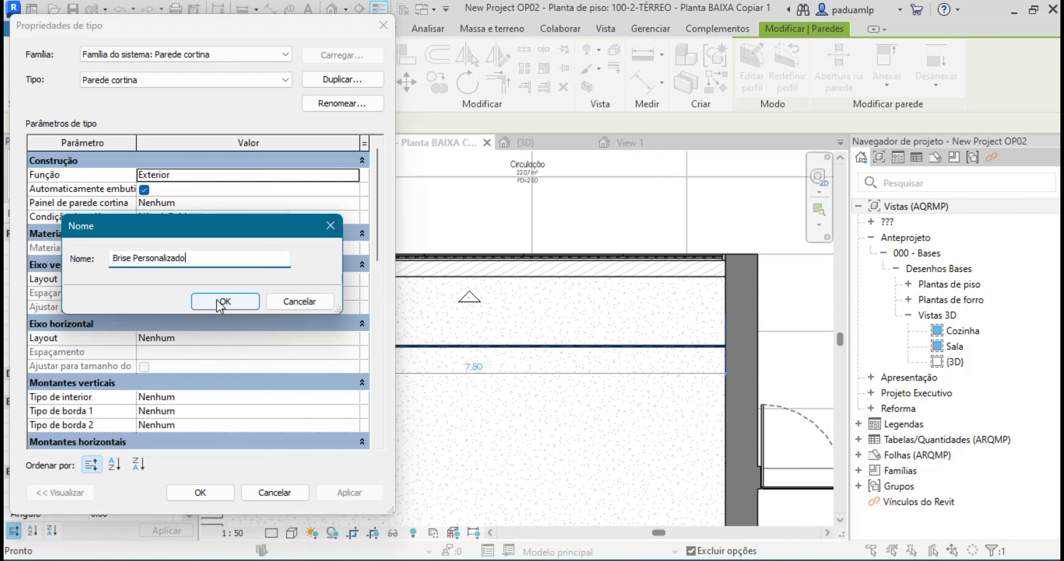
{"action": "left_click", "coordinate": [219, 303]}
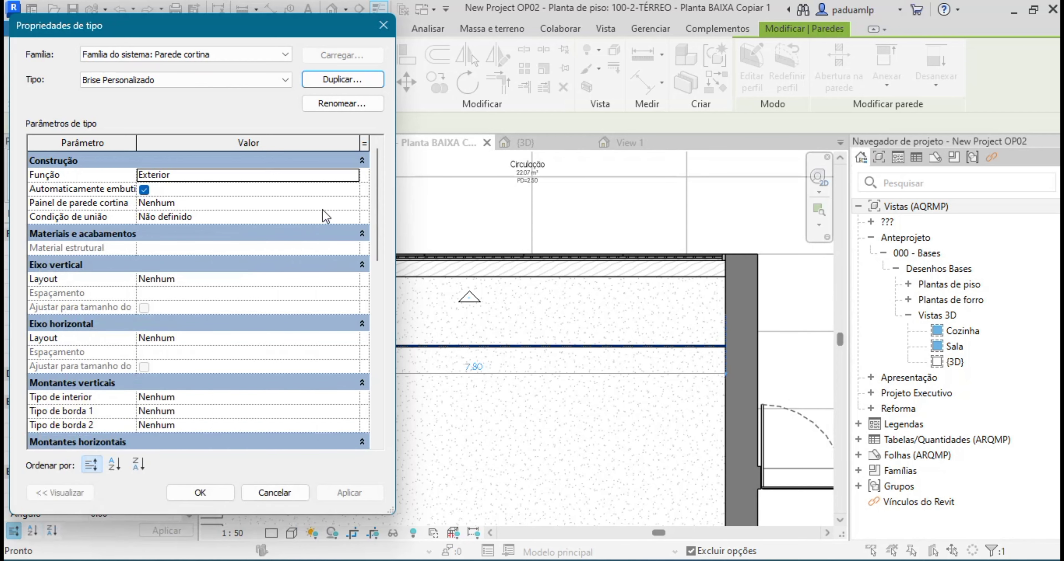
Set the type's curtain panel to CW - Painel Seta : CW - Painel Seta and its vertical grid to Distância fixa with 0.5 spacing
{"action": "left_click", "coordinate": [350, 207]}
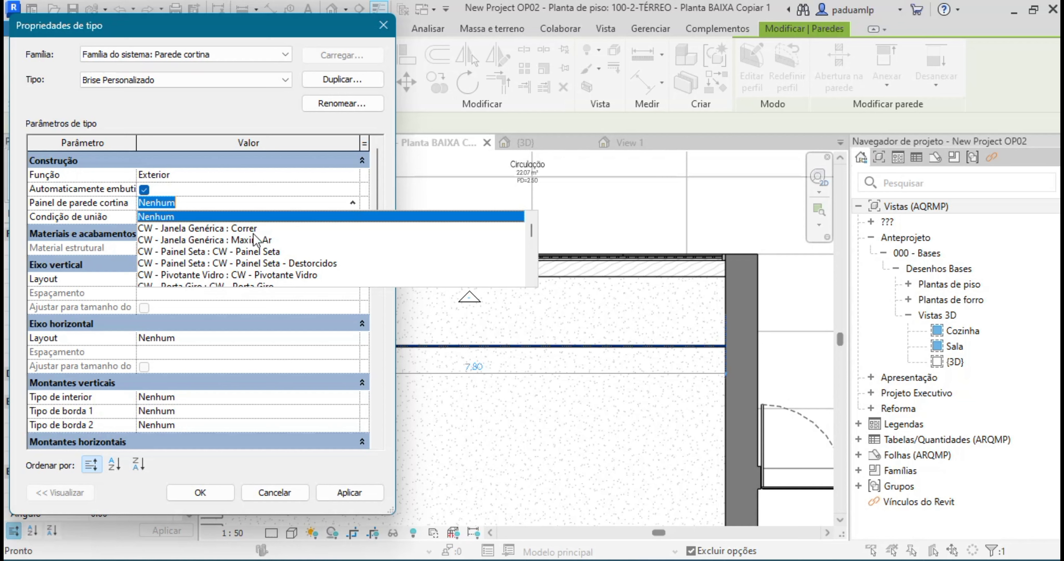
{"action": "left_click", "coordinate": [256, 252]}
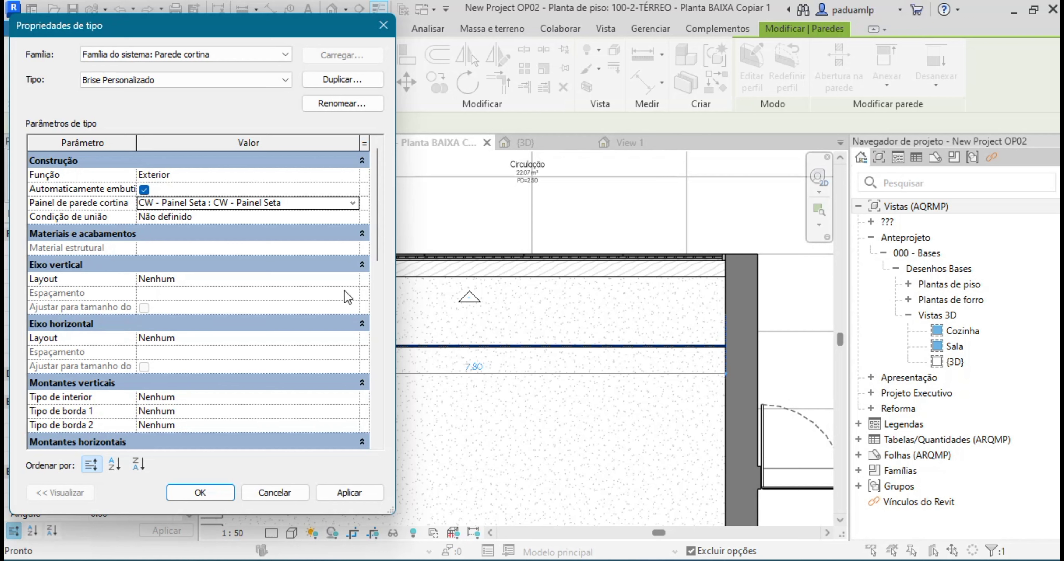
{"action": "left_click", "coordinate": [354, 280]}
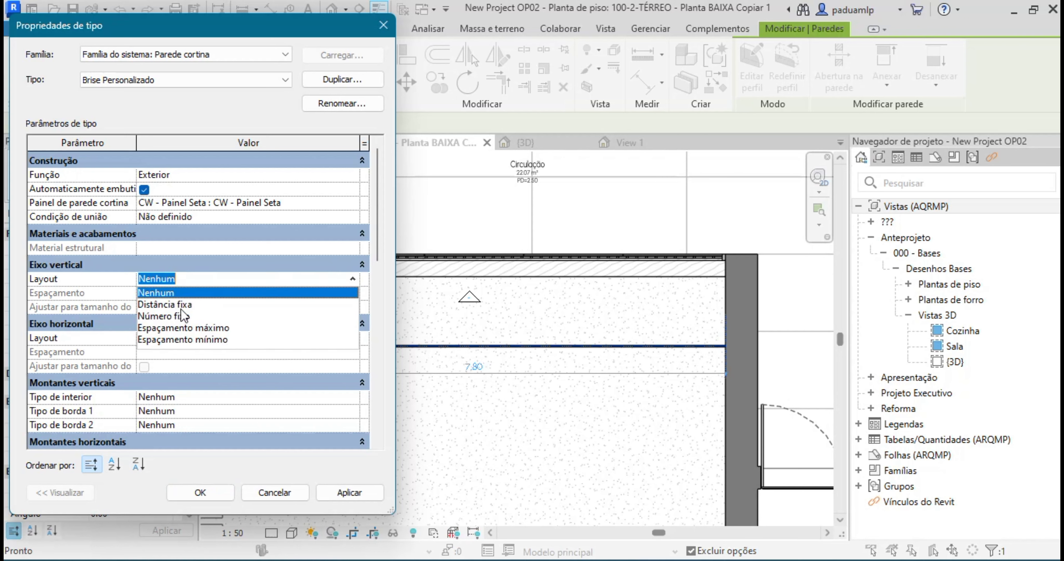
{"action": "left_click", "coordinate": [188, 305]}
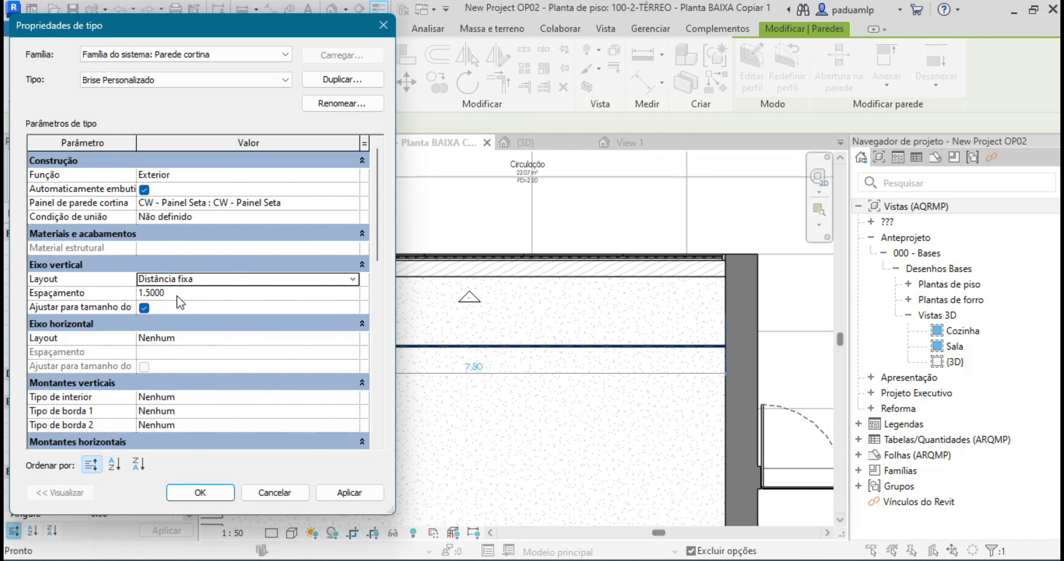
{"action": "left_click", "coordinate": [177, 295]}
{"action": "type", "text": "0.5"}
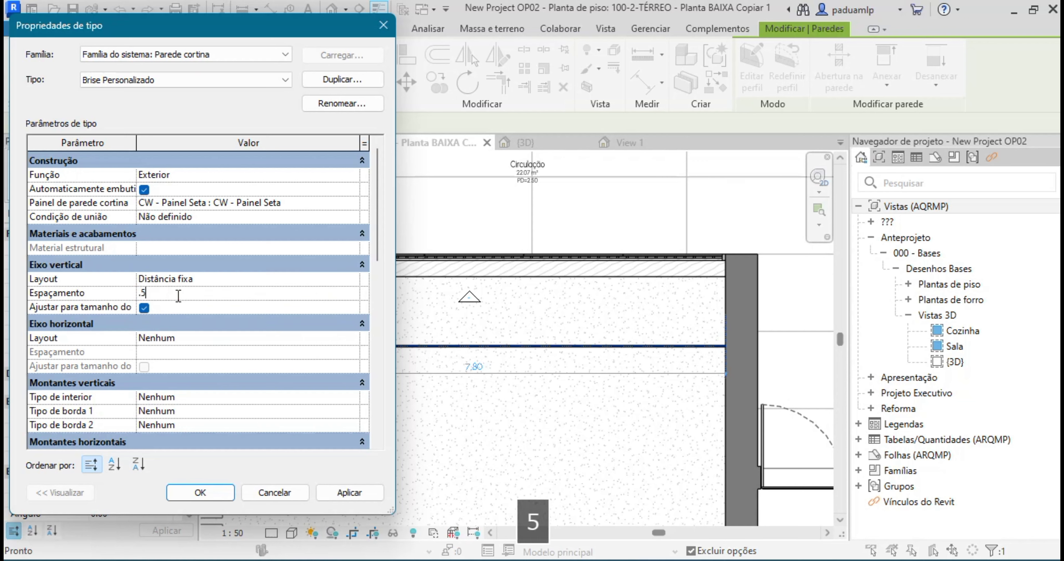
Set the horizontal grid layout to Distância fixa with 0.25 spacing and accept the type properties
{"action": "left_click", "coordinate": [351, 339]}
{"action": "left_click", "coordinate": [250, 363]}
{"action": "left_click", "coordinate": [211, 352]}
{"action": "type", "text": ".25"}
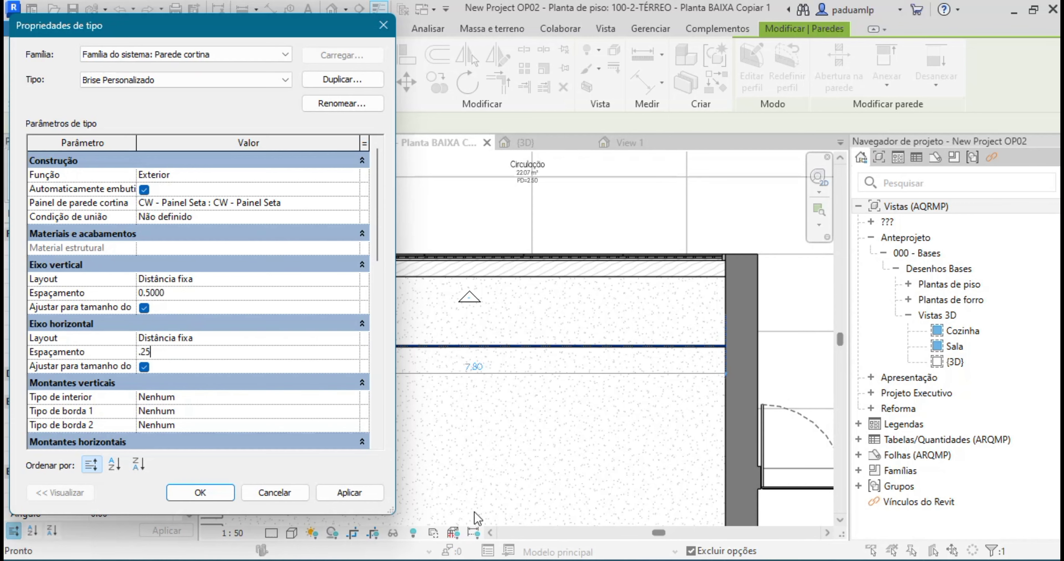
{"action": "left_click", "coordinate": [785, 560]}
{"action": "left_click", "coordinate": [200, 493]}
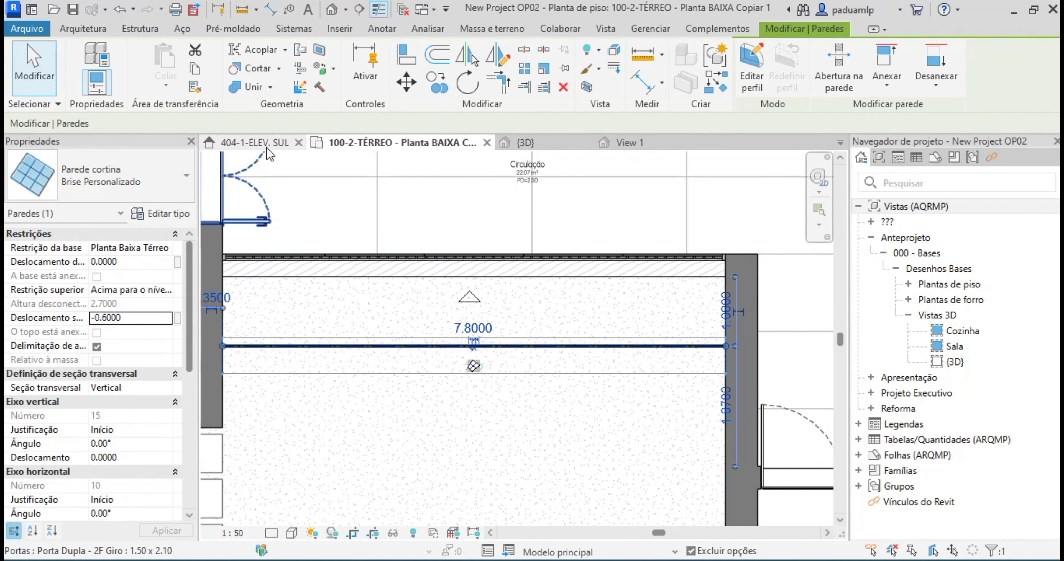
Inspect the brise wall in the 404-1-ELEV. SUL elevation and compare its chevron pattern with the reference photo
{"action": "left_click", "coordinate": [267, 147]}
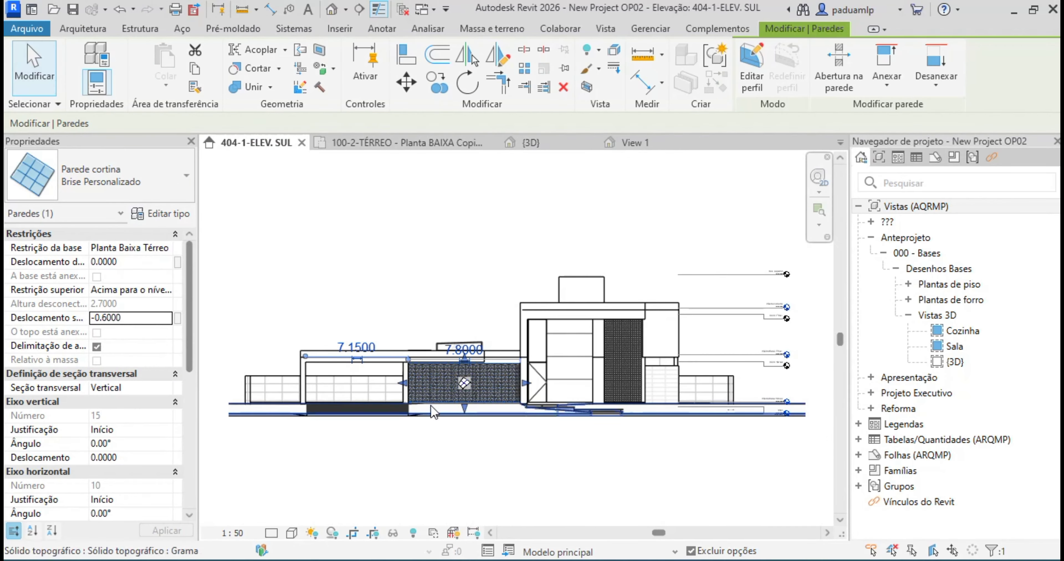
{"action": "scroll", "coordinate": [399, 412], "scroll_direction": "up", "scroll_amount": 10}
{"action": "scroll", "coordinate": [399, 412], "scroll_direction": "down", "scroll_amount": 4}
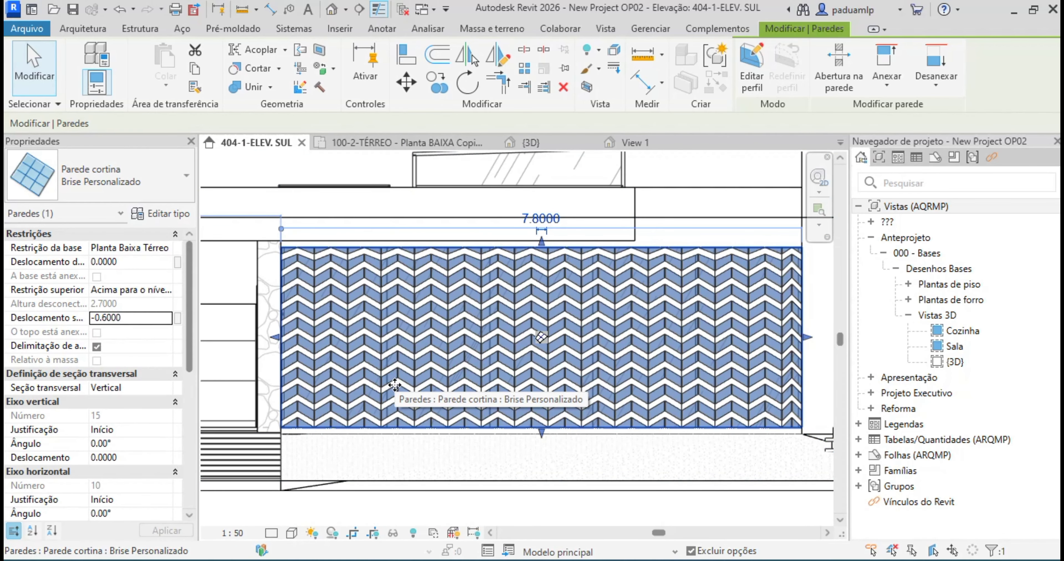
{"action": "left_click", "coordinate": [706, 530]}
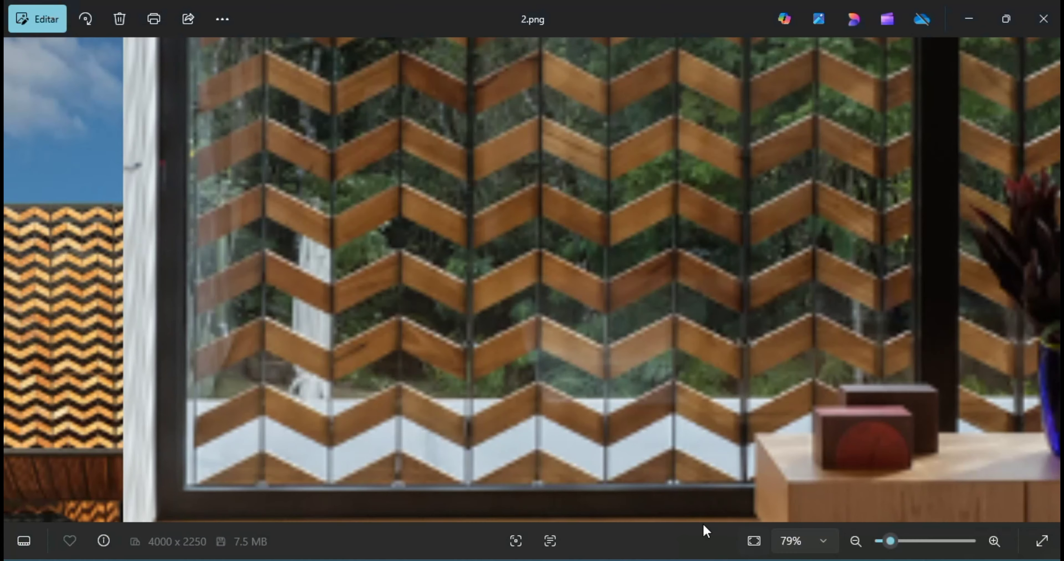
{"action": "left_click_drag", "start_coordinate": [430, 280], "coordinate": [470, 292]}
{"action": "left_click", "coordinate": [660, 536]}
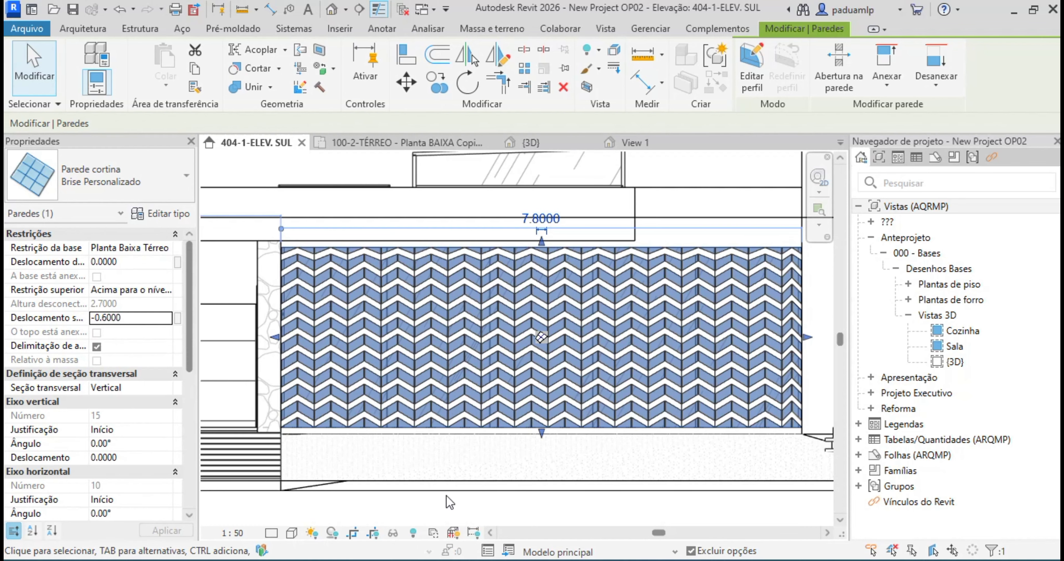
{"action": "key", "text": "Escape"}
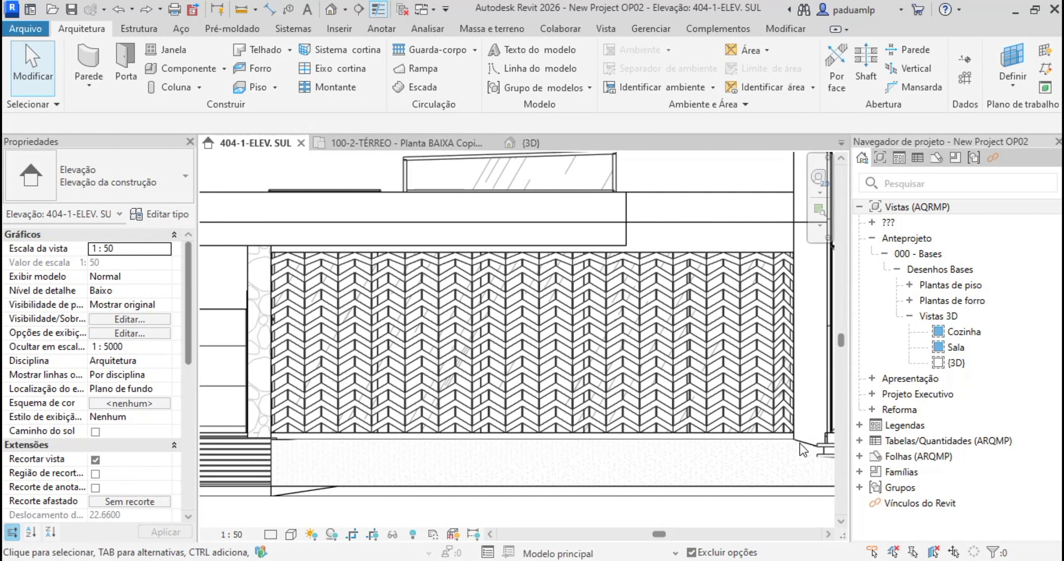
Examine the narrow chevron module at the brise's far end and check the curtain wall's overall length
{"action": "scroll", "coordinate": [793, 433], "scroll_direction": "up", "scroll_amount": 3}
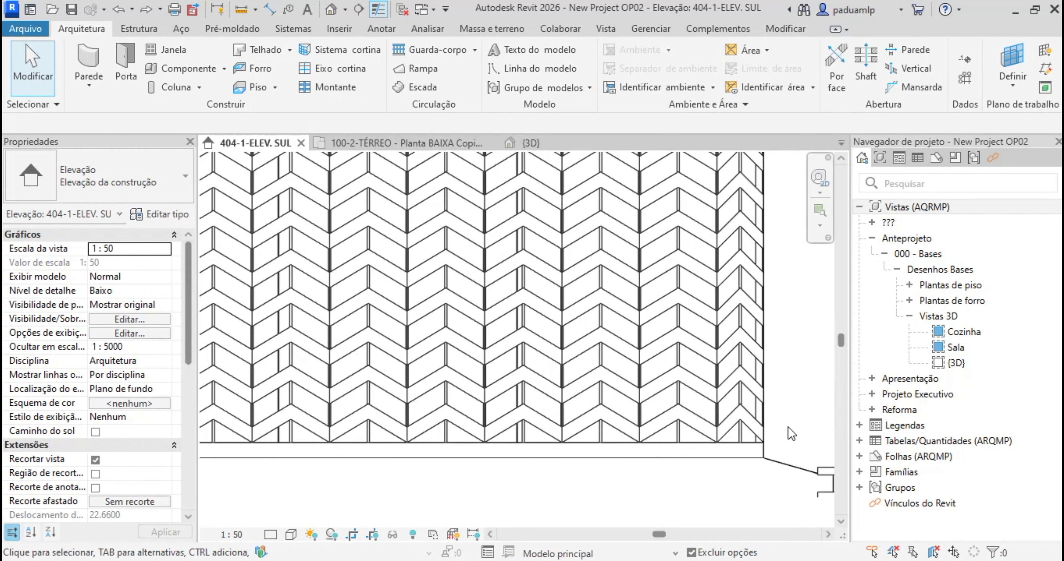
{"action": "scroll", "coordinate": [778, 434], "scroll_direction": "up", "scroll_amount": 2}
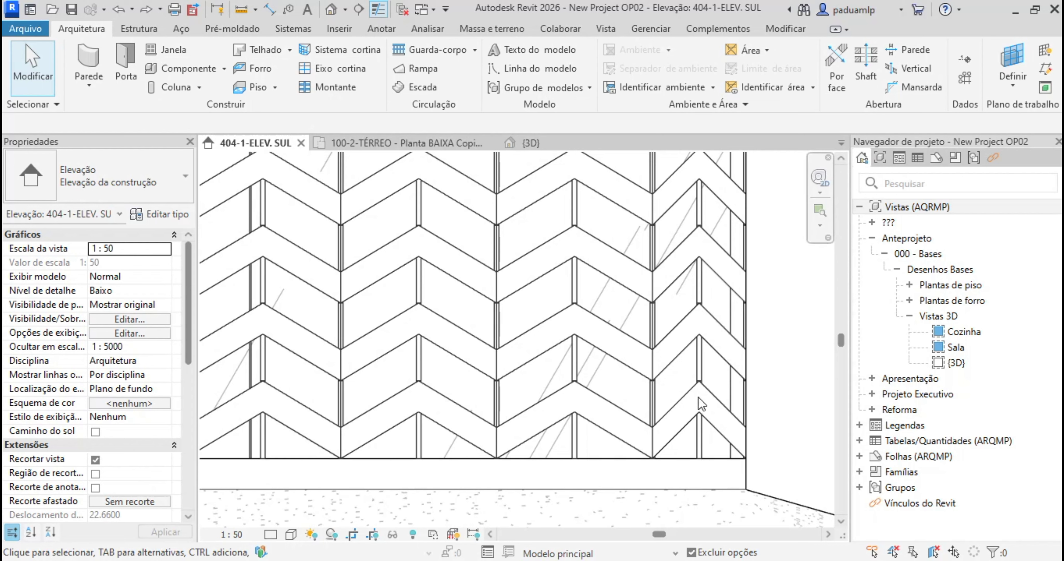
{"action": "scroll", "coordinate": [701, 404], "scroll_direction": "down", "scroll_amount": 6}
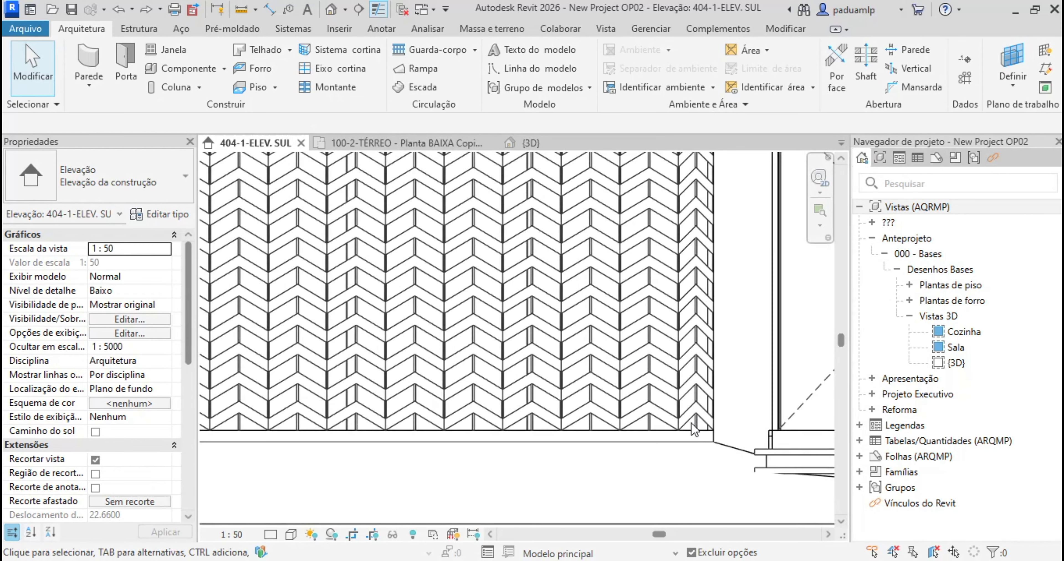
{"action": "scroll", "coordinate": [689, 430], "scroll_direction": "down", "scroll_amount": 1}
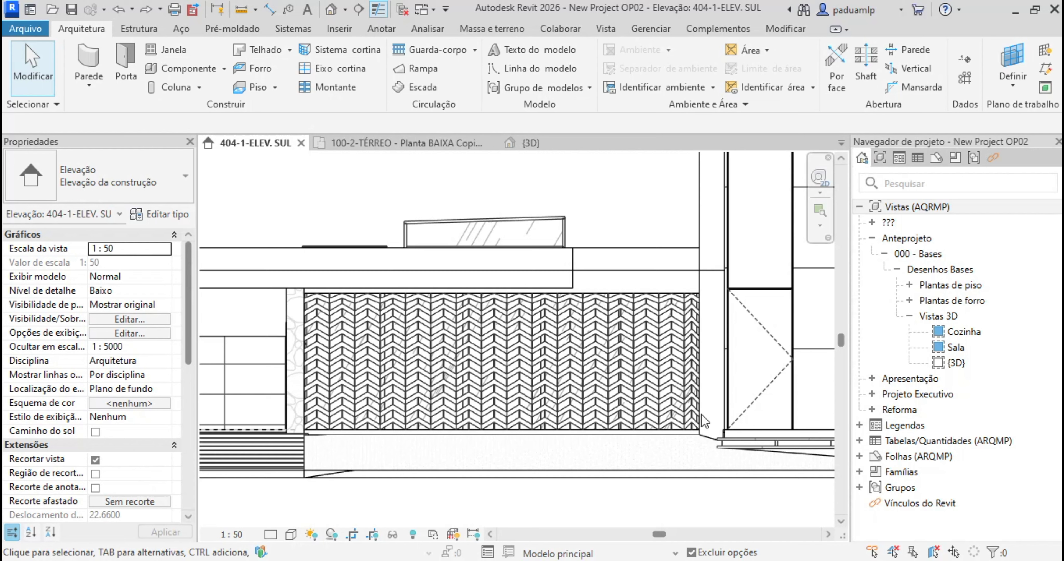
{"action": "left_click", "coordinate": [563, 437]}
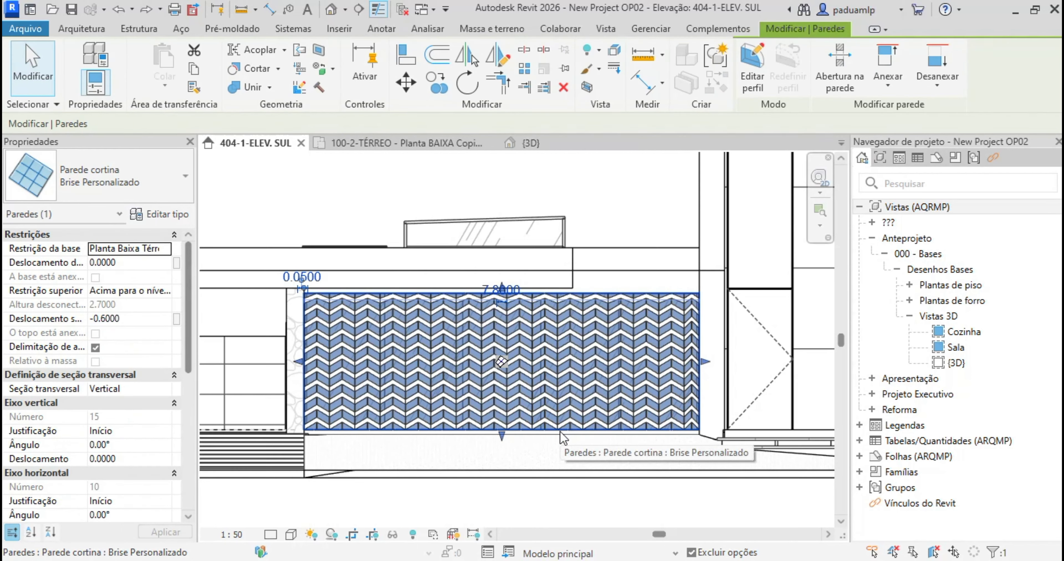
{"action": "left_click", "coordinate": [497, 291]}
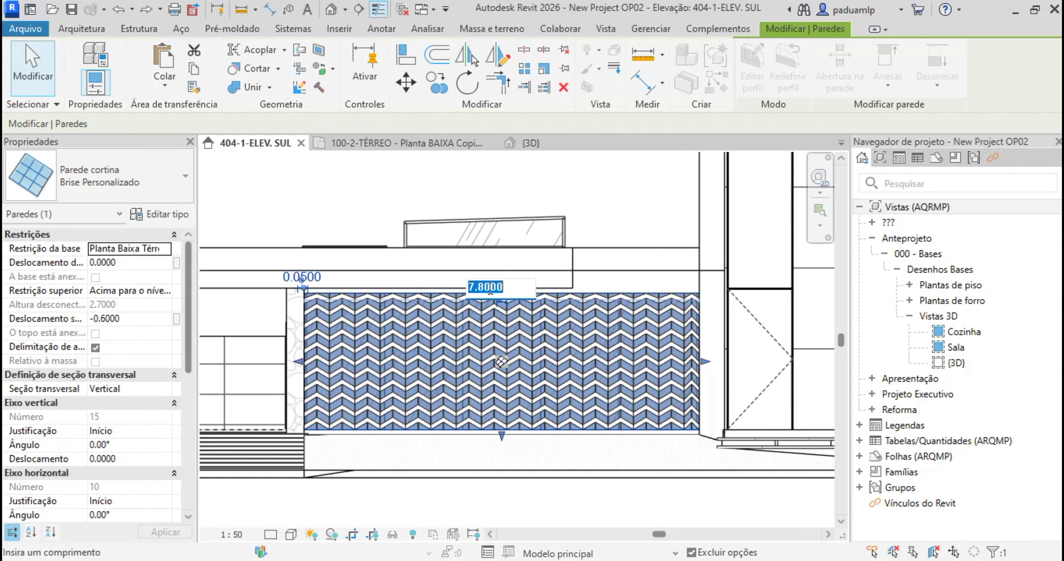
{"action": "key", "text": "Escape"}
{"action": "key", "text": "Escape"}
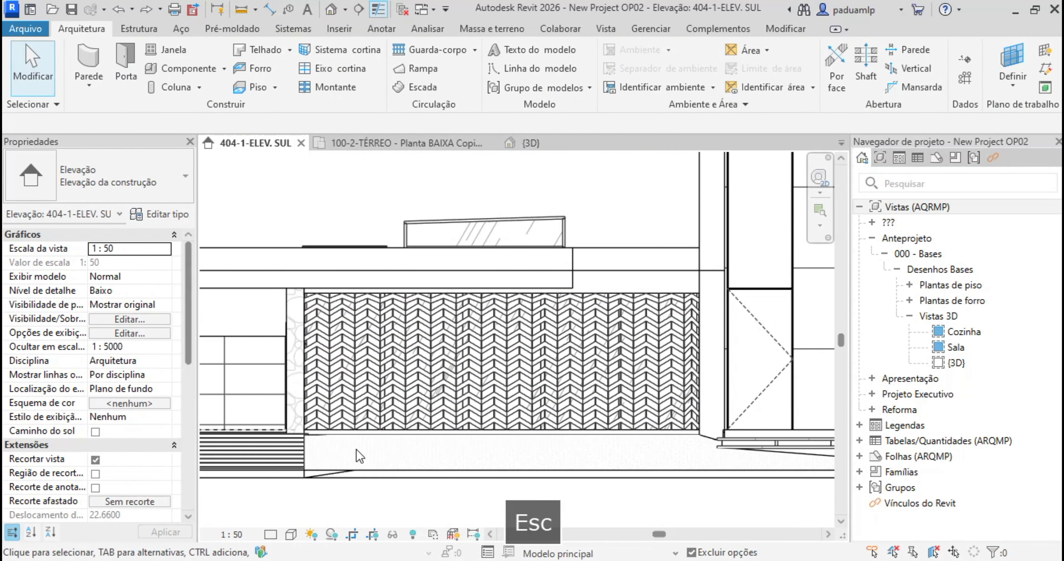
Add an aligned dimension across the width of one chevron module and place it just below the brise
{"action": "key", "text": "d"}
{"action": "key", "text": "i"}
{"action": "scroll", "coordinate": [356, 451], "scroll_direction": "up", "scroll_amount": 5}
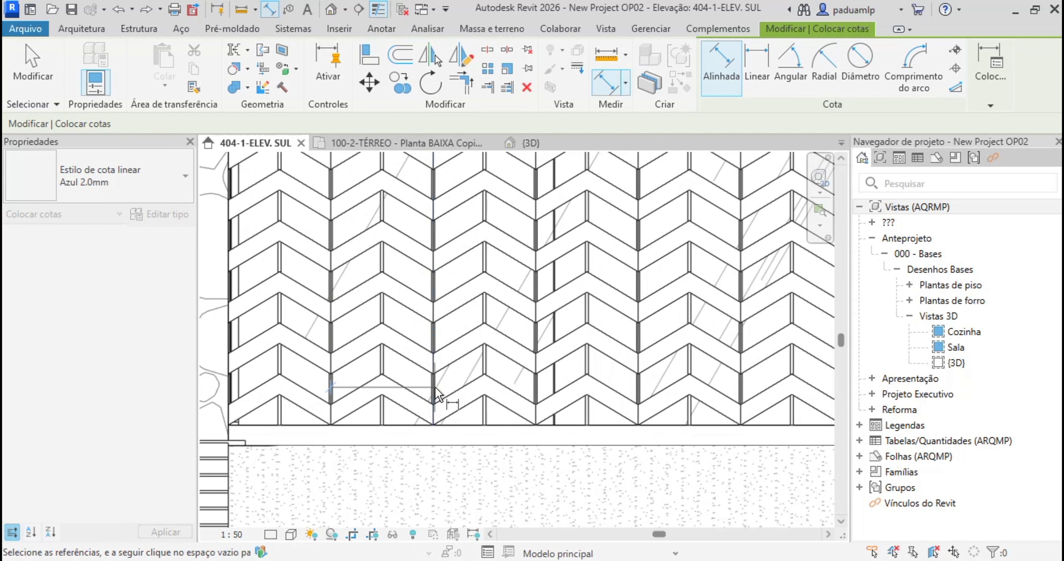
{"action": "left_click", "coordinate": [435, 390]}
{"action": "scroll", "coordinate": [434, 394], "scroll_direction": "down", "scroll_amount": 3}
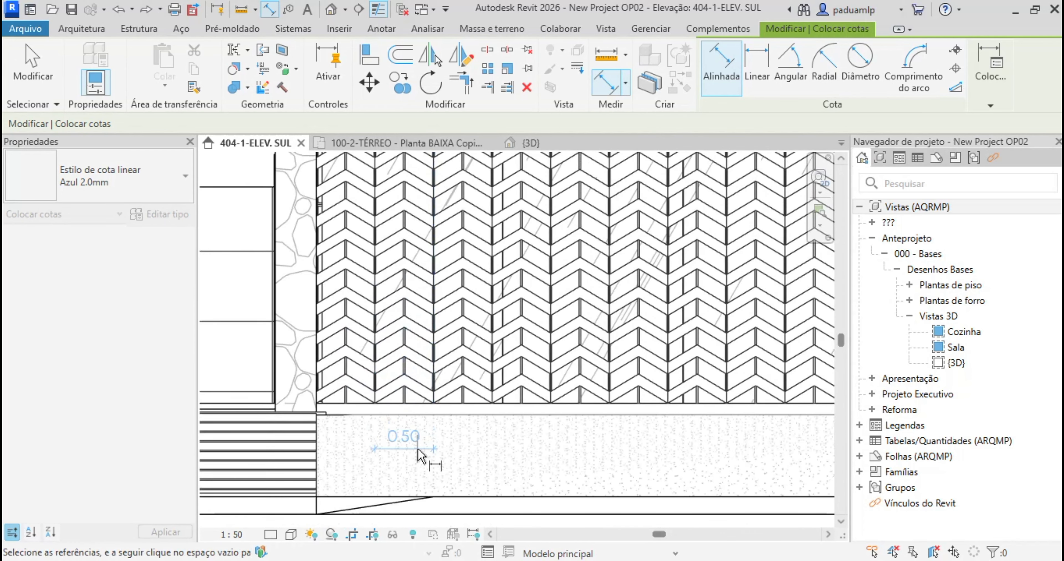
{"action": "left_click", "coordinate": [420, 444]}
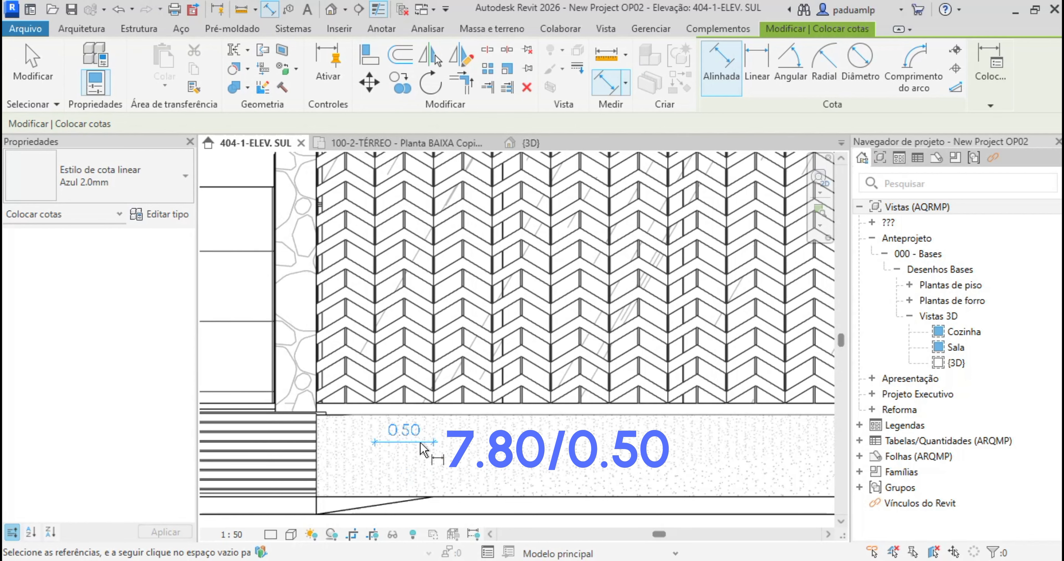
{"action": "scroll", "coordinate": [422, 448], "scroll_direction": "down", "scroll_amount": 3}
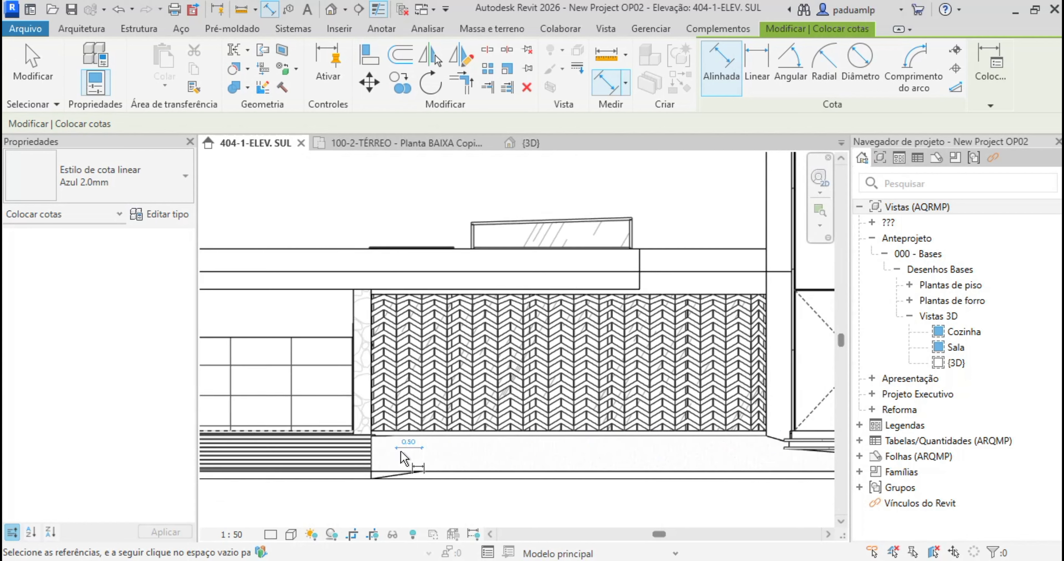
{"action": "key", "text": "Escape"}
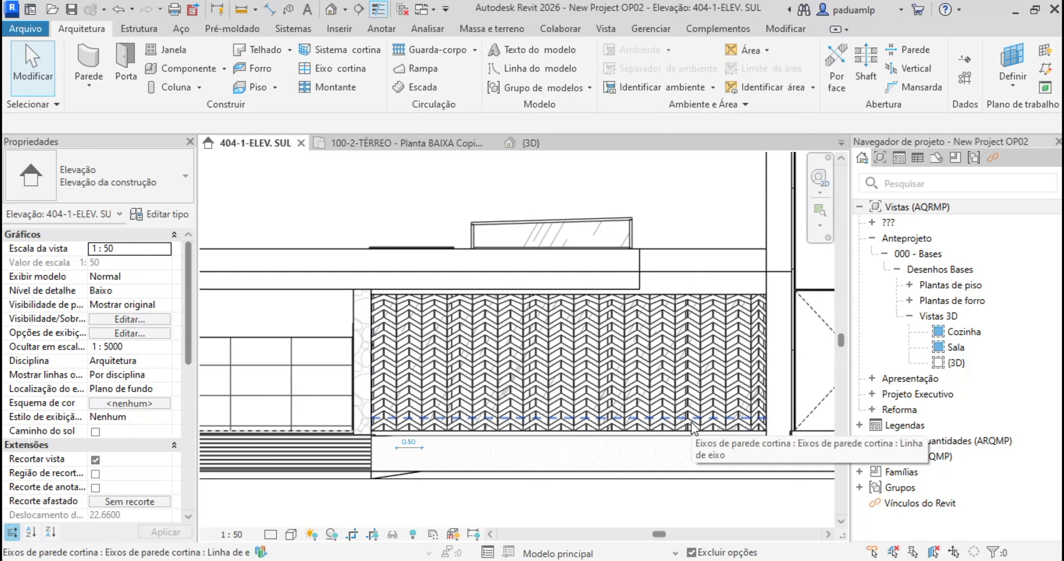
Try setting the brise curtain wall's length to 7.5 and undo the change
{"action": "left_click", "coordinate": [740, 303]}
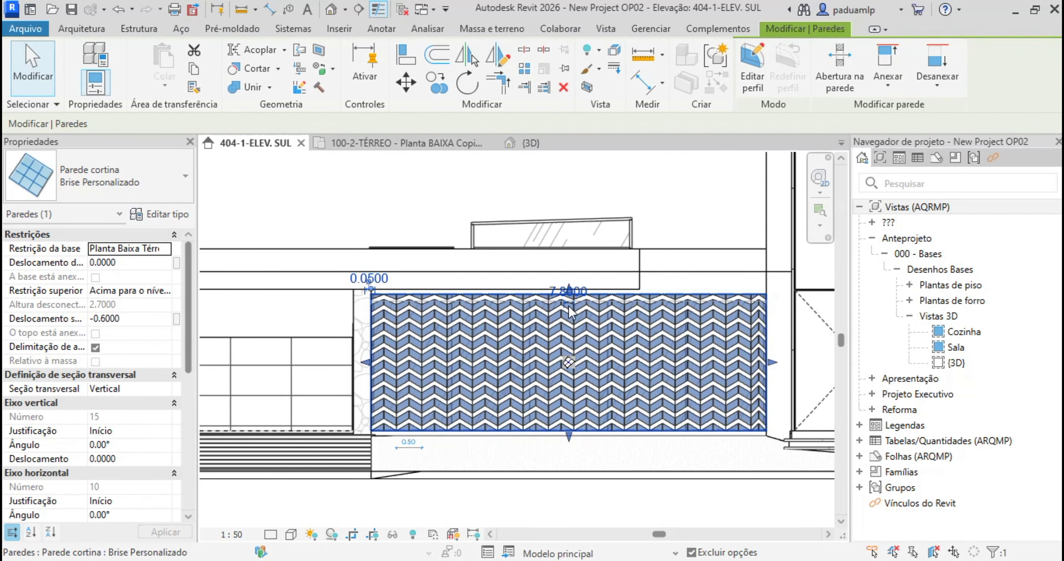
{"action": "left_click", "coordinate": [577, 293]}
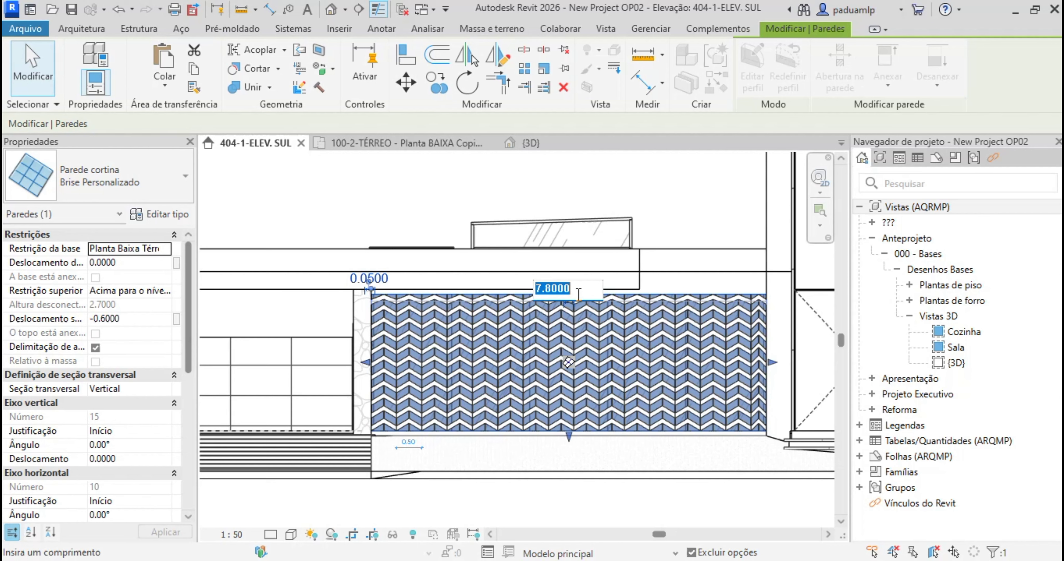
{"action": "type", "text": "7.5"}
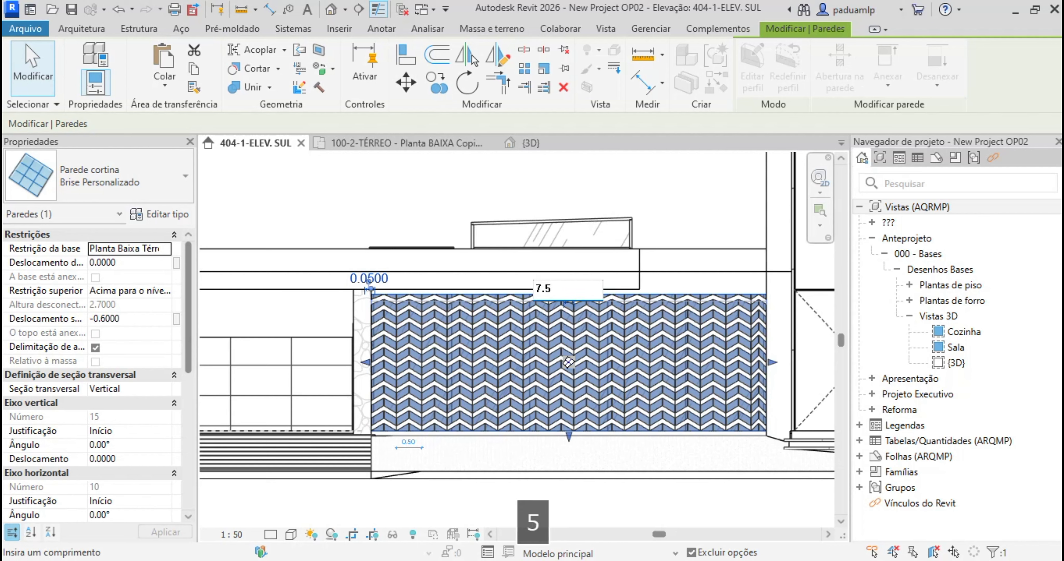
{"action": "key", "text": "Return"}
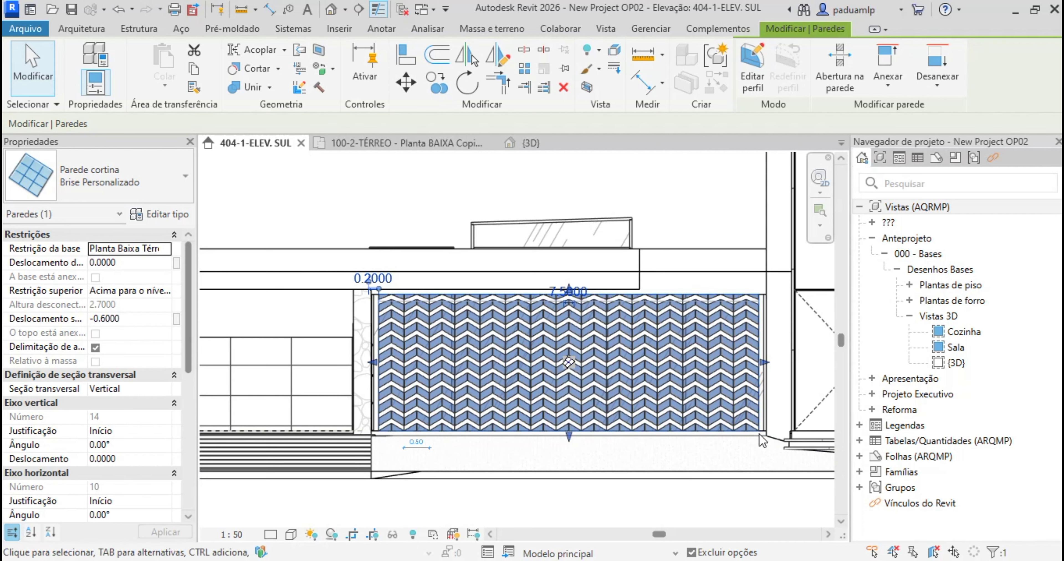
{"action": "key", "text": "ctrl+z"}
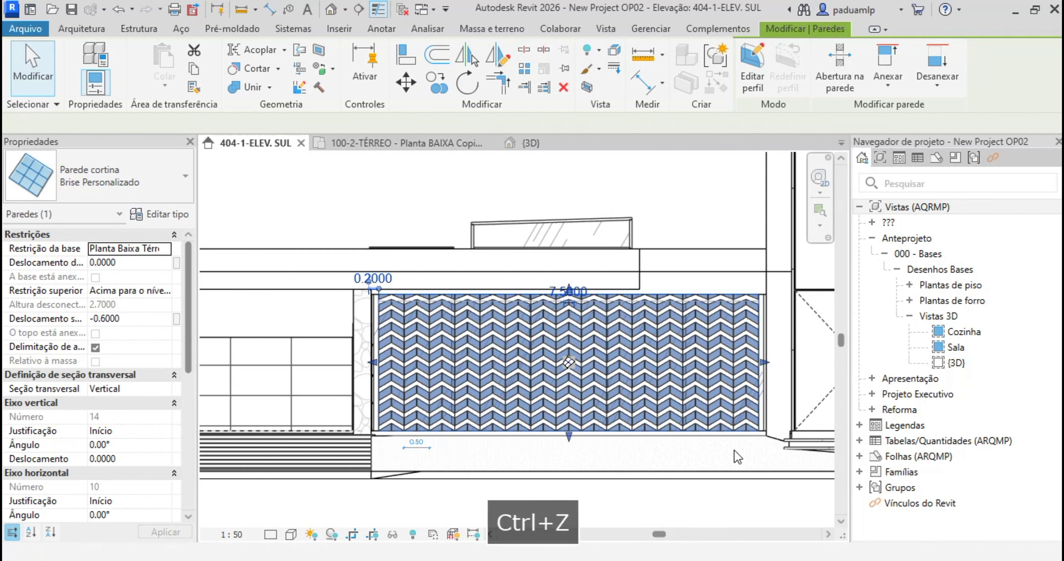
Stretch the brise curtain wall's end into the adjoining white wall to a total length of 8.00
{"action": "scroll", "coordinate": [659, 440], "scroll_direction": "up", "scroll_amount": 4}
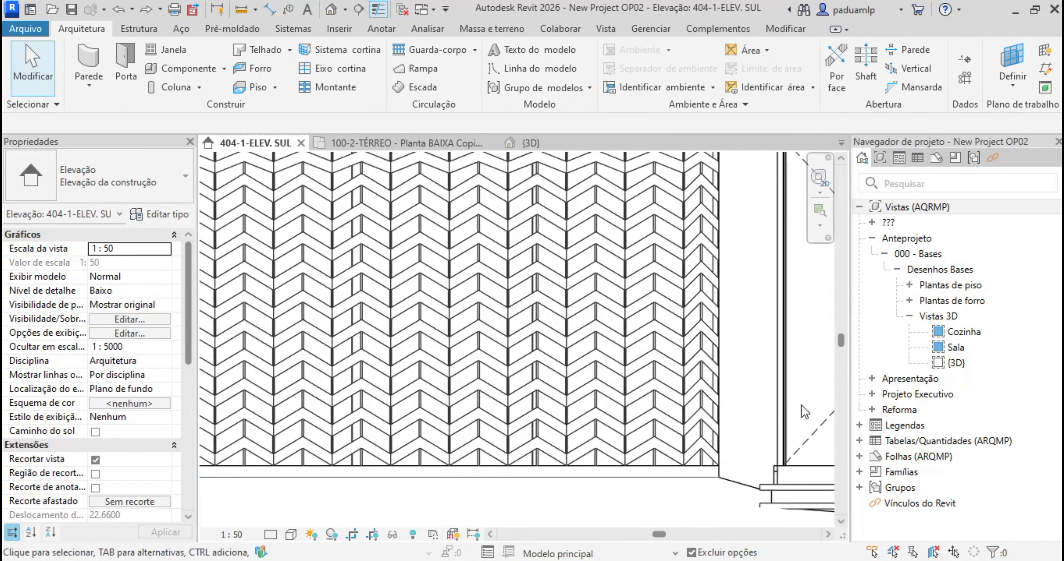
{"action": "left_click", "coordinate": [687, 468]}
{"action": "scroll", "coordinate": [687, 468], "scroll_direction": "down", "scroll_amount": 2}
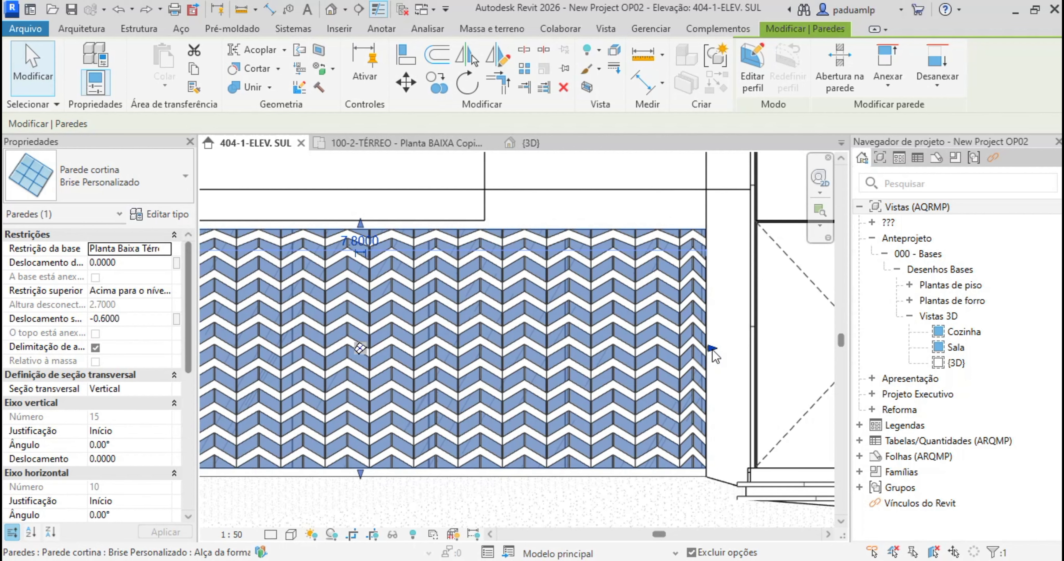
{"action": "left_click_drag", "start_coordinate": [712, 349], "coordinate": [725, 351]}
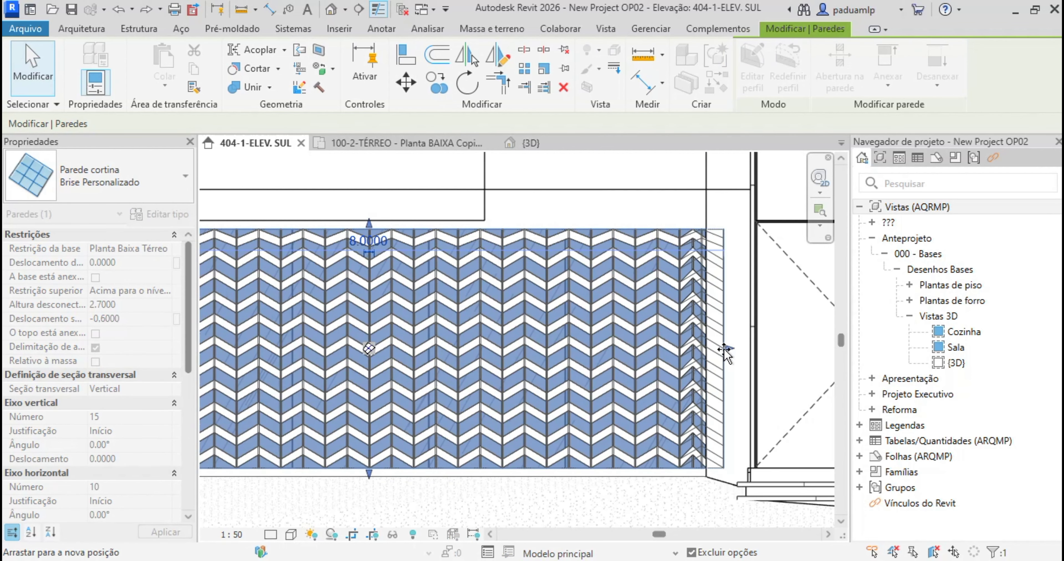
{"action": "key", "text": "Escape"}
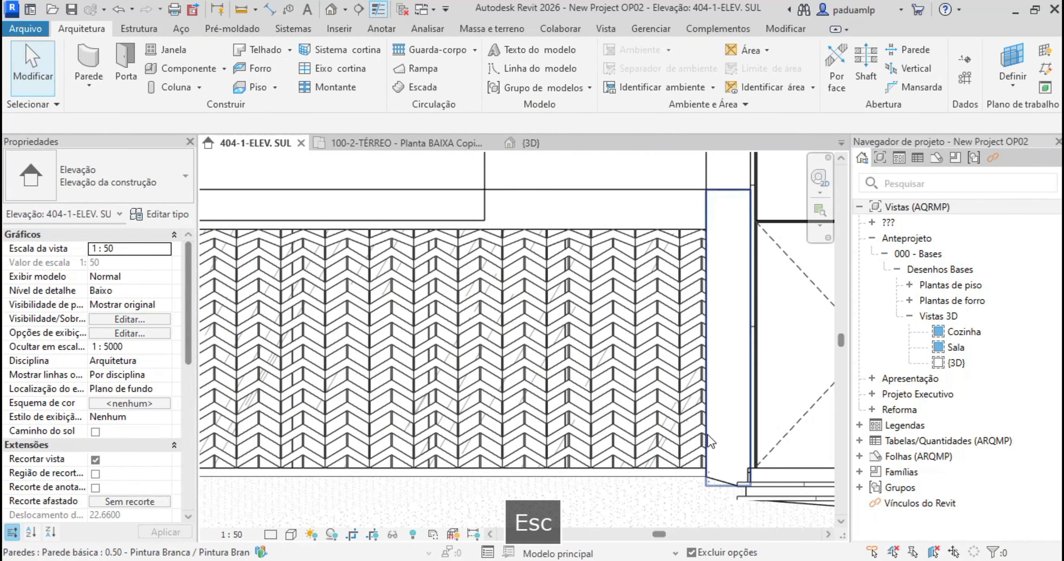
Override the adjoining white wall's graphics in this view by element with a surface transparency of 40
{"action": "left_click", "coordinate": [713, 435]}
{"action": "right_click", "coordinate": [712, 438]}
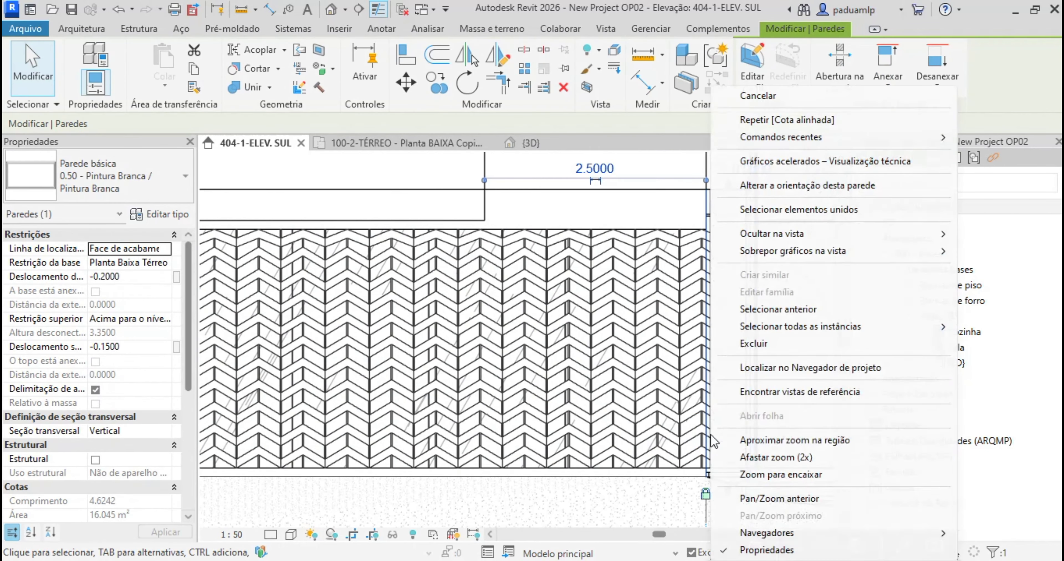
{"action": "mouse_move", "coordinate": [866, 263]}
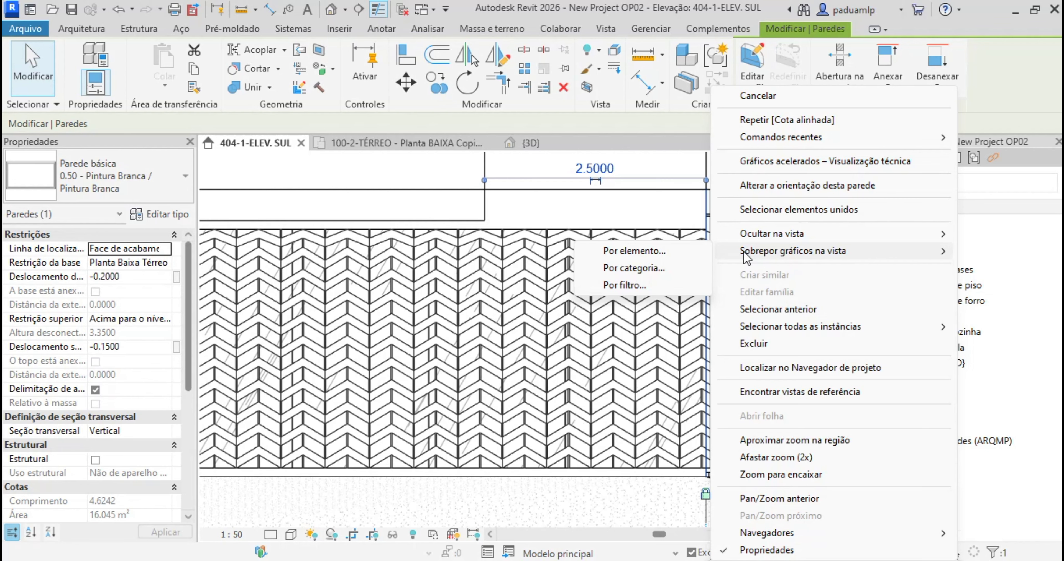
{"action": "left_click", "coordinate": [673, 253]}
{"action": "left_click_drag", "start_coordinate": [323, 246], "coordinate": [339, 270]}
{"action": "left_click", "coordinate": [430, 466]}
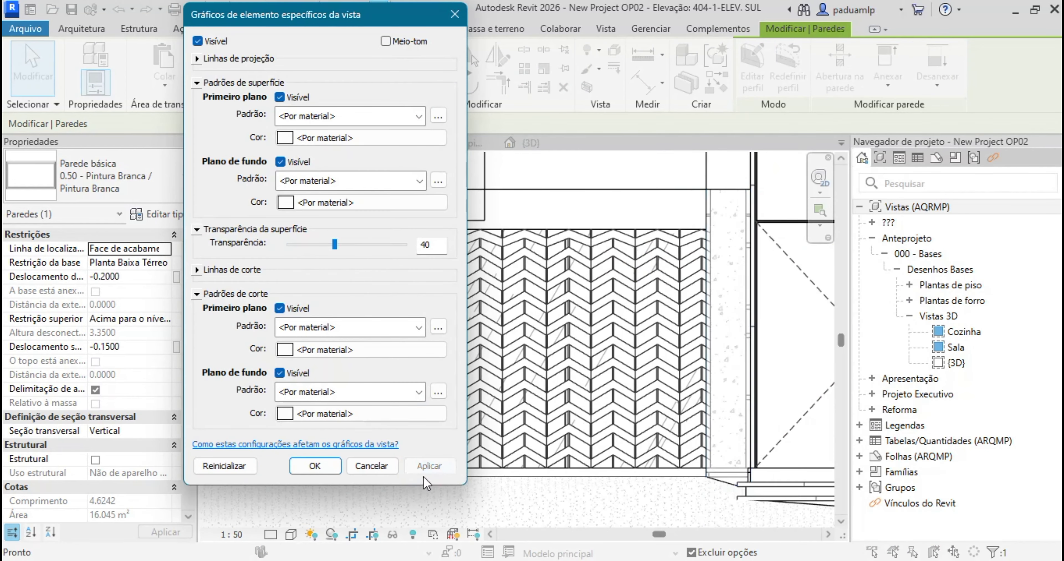
{"action": "left_click", "coordinate": [314, 466]}
{"action": "key", "text": "Escape"}
Select the lowest CW - Painel Seta panel overlapping the white wall, unpin it and review its properties
{"action": "scroll", "coordinate": [753, 470], "scroll_direction": "up", "scroll_amount": 6}
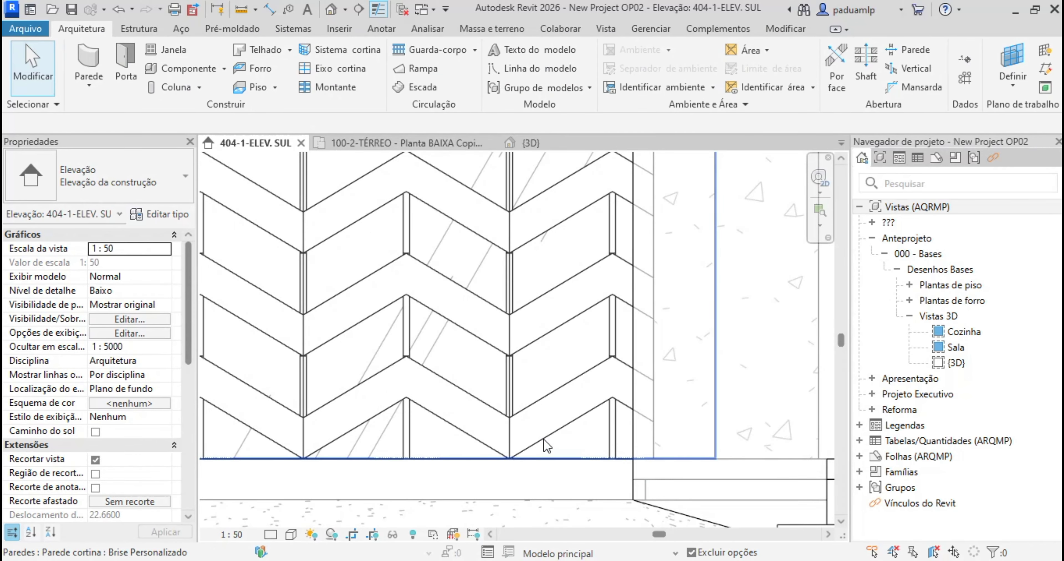
{"action": "key", "text": "Tab"}
{"action": "left_click", "coordinate": [544, 440]}
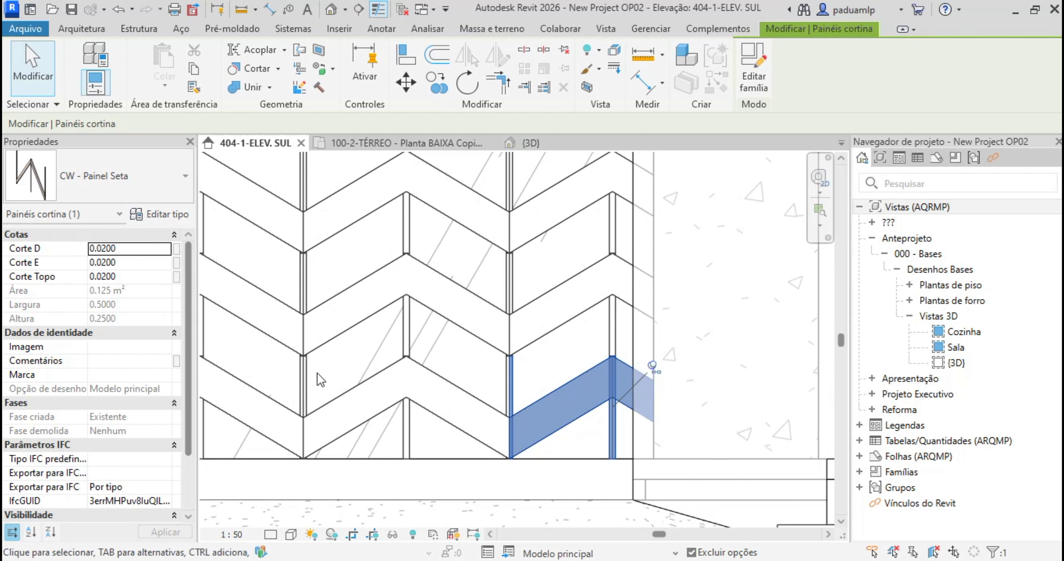
{"action": "left_click", "coordinate": [653, 367]}
{"action": "scroll", "coordinate": [124, 326], "scroll_direction": "down", "scroll_amount": 3}
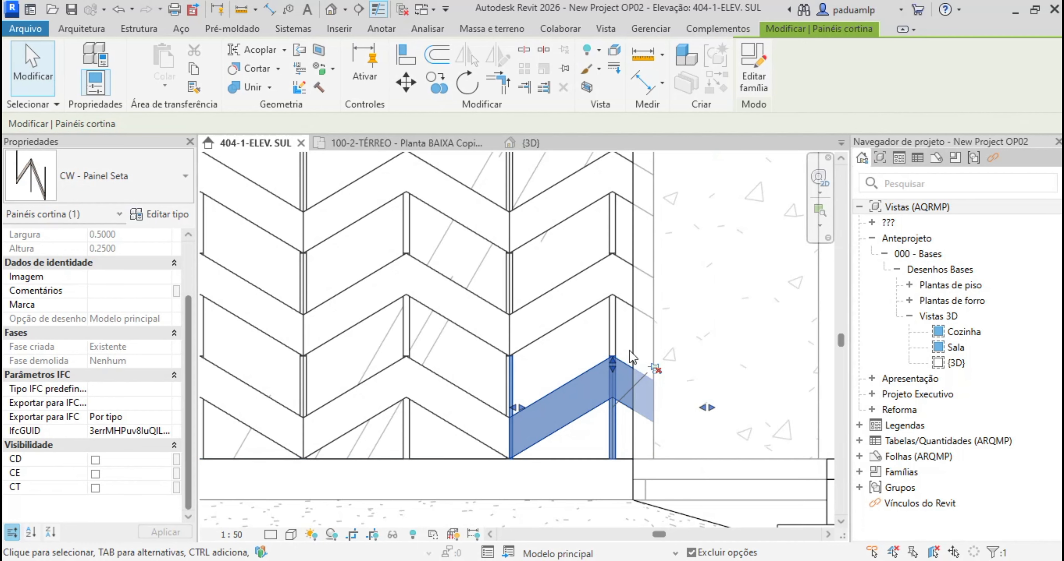
{"action": "scroll", "coordinate": [140, 429], "scroll_direction": "up", "scroll_amount": 3}
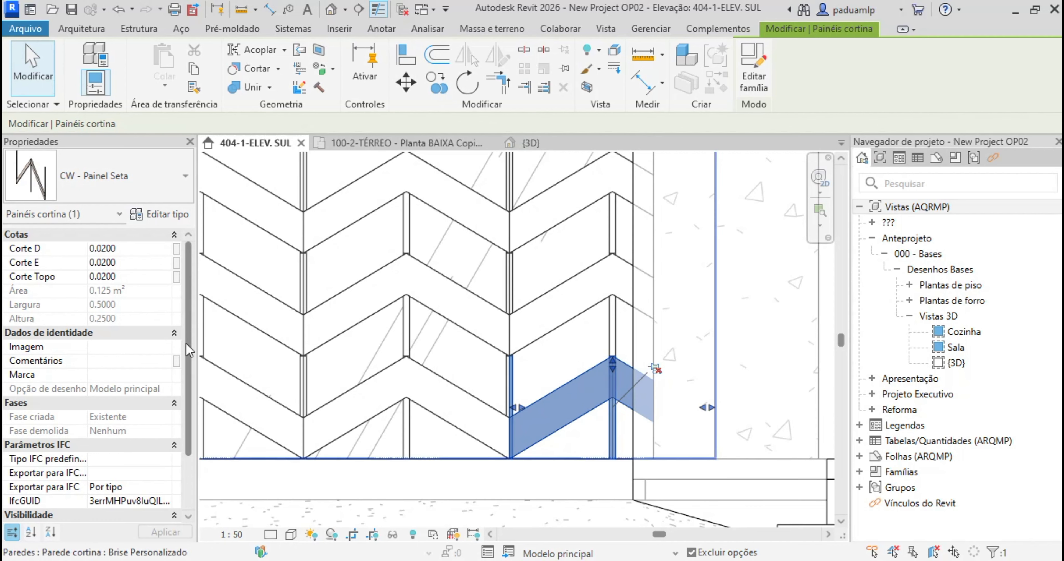
Try a Corte D value of 0.25 on the unpinned end panel and settle on 0.2
{"action": "left_click", "coordinate": [150, 249]}
{"action": "type", "text": ".25"}
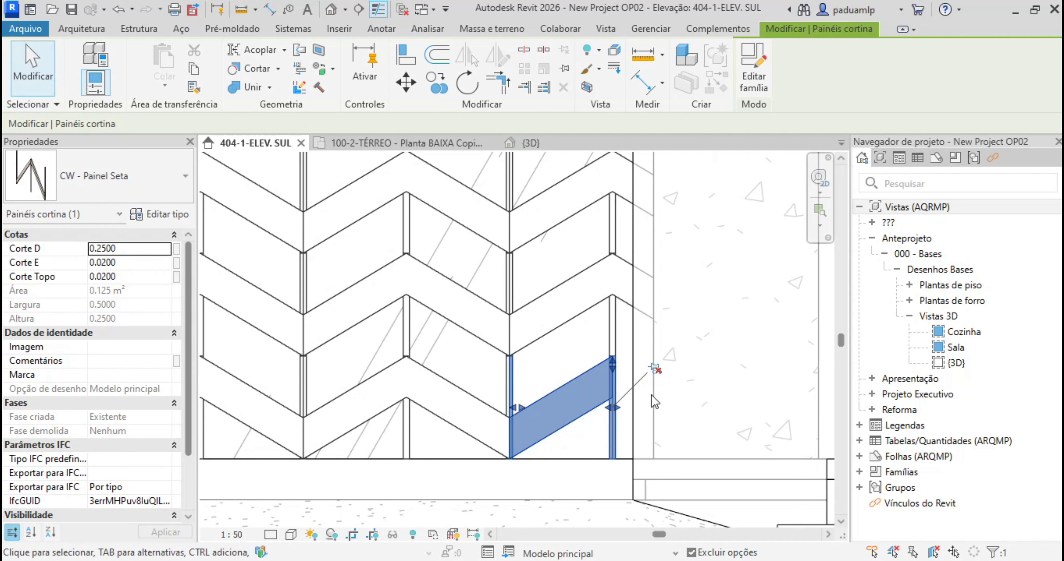
{"action": "left_click", "coordinate": [131, 250]}
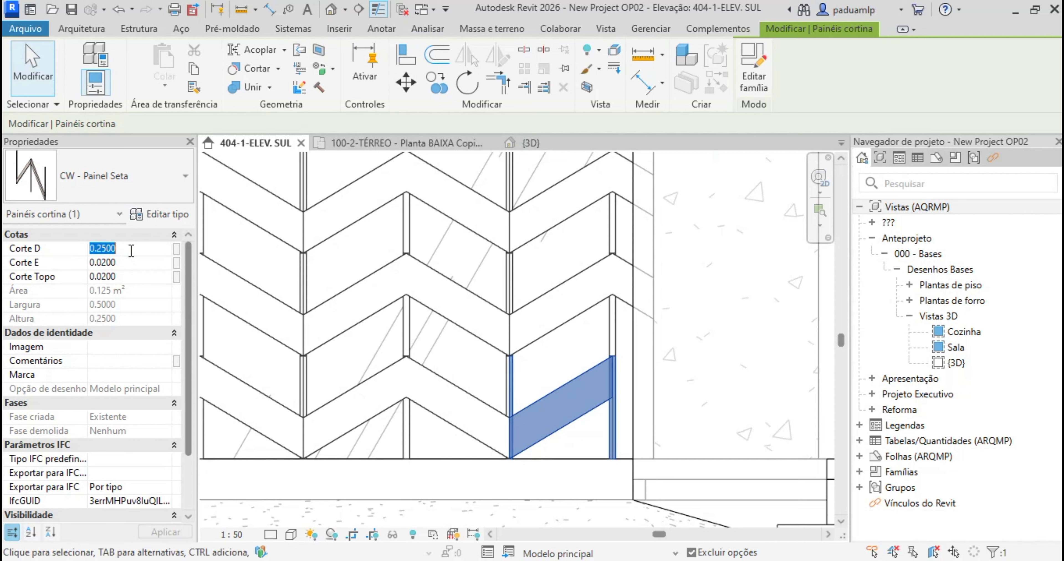
{"action": "type", "text": ".2"}
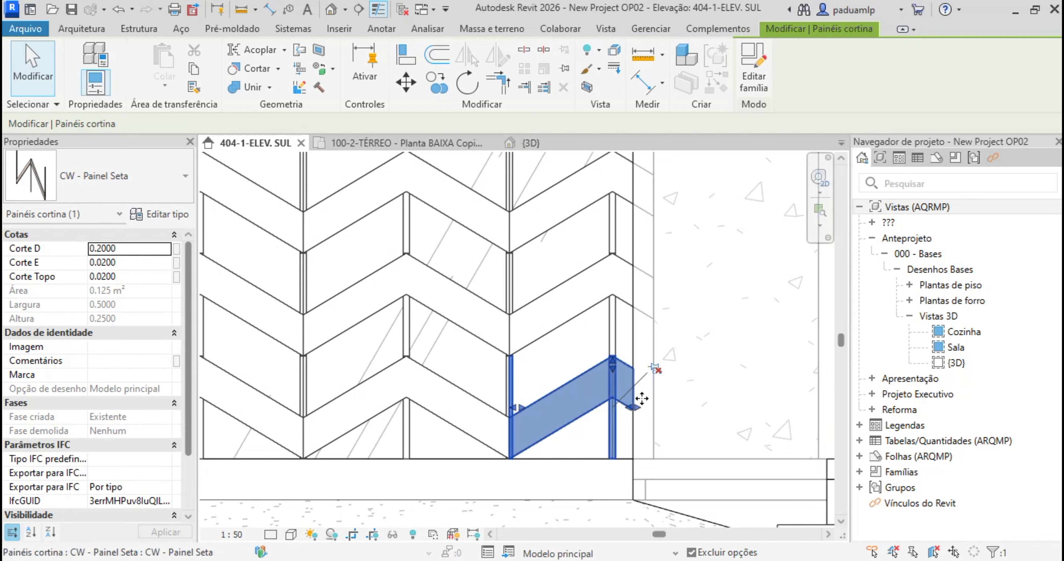
{"action": "key", "text": "Escape"}
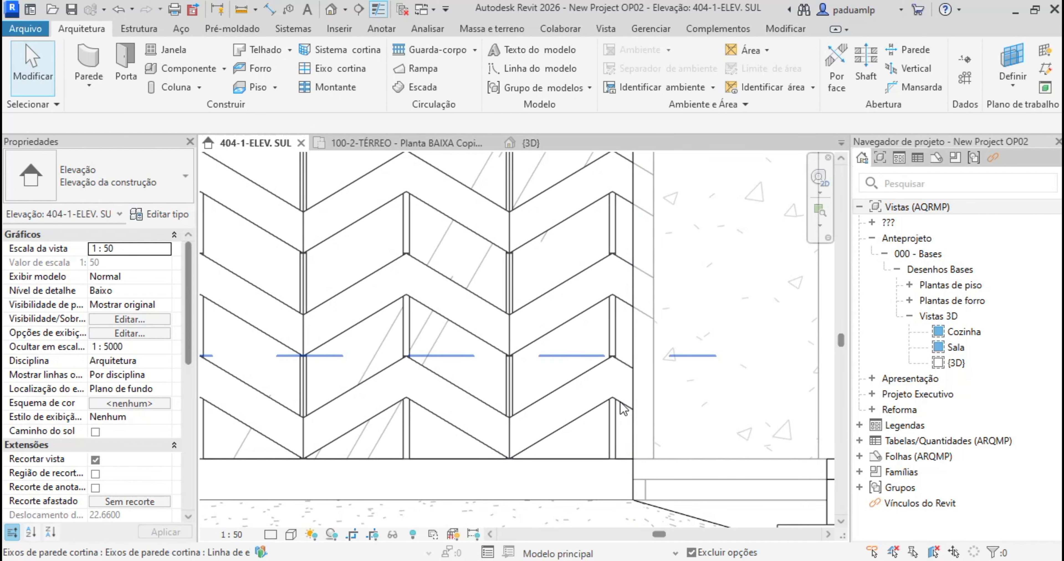
{"action": "scroll", "coordinate": [628, 405], "scroll_direction": "down", "scroll_amount": 2}
{"action": "scroll", "coordinate": [628, 405], "scroll_direction": "down", "scroll_amount": 5}
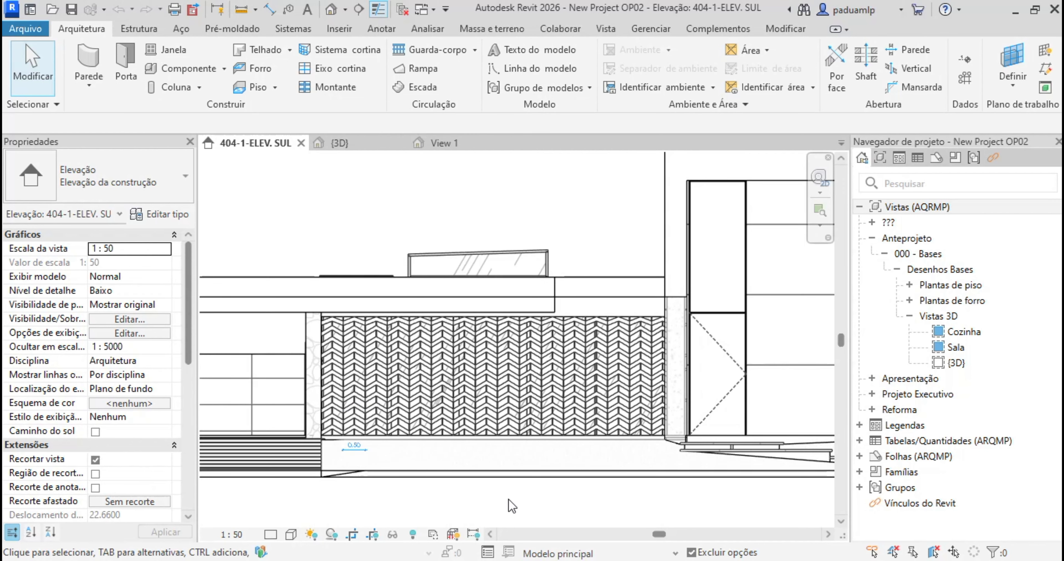
Create a new family from the English Metric Curtain Wall Panel template
{"action": "left_click", "coordinate": [23, 30]}
{"action": "mouse_move", "coordinate": [97, 83]}
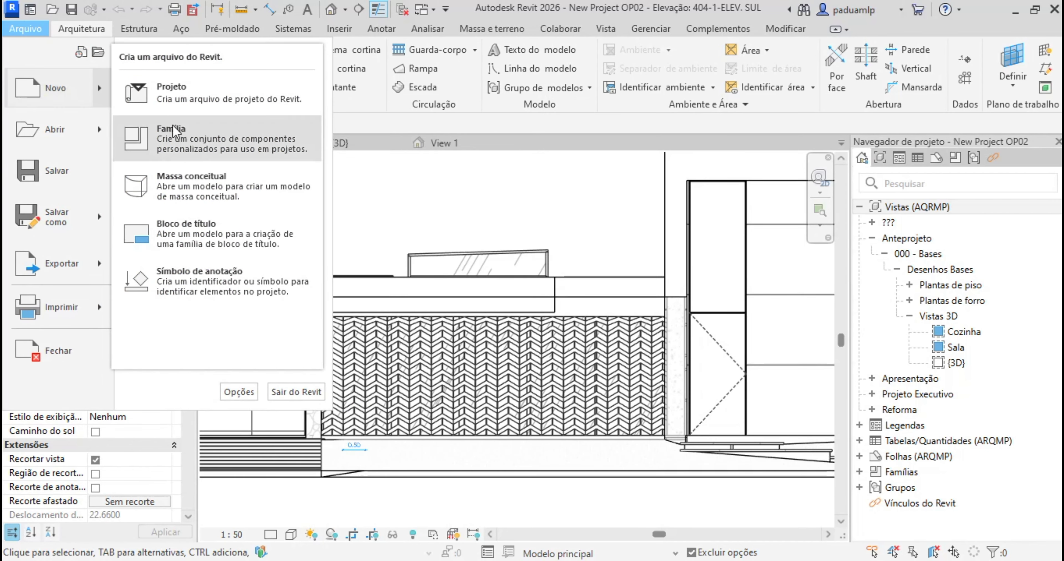
{"action": "left_click", "coordinate": [174, 132]}
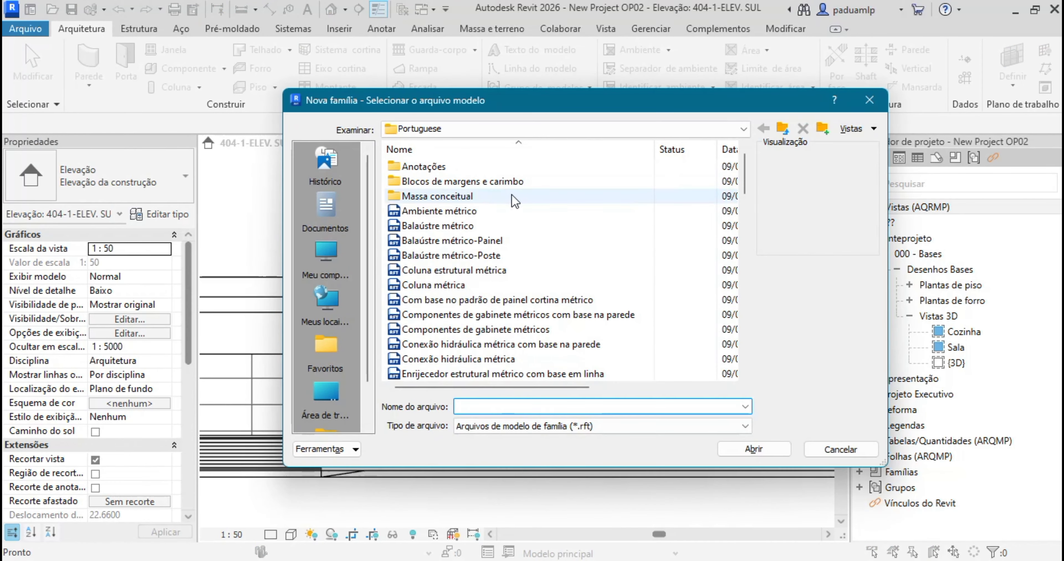
{"action": "left_click", "coordinate": [782, 128]}
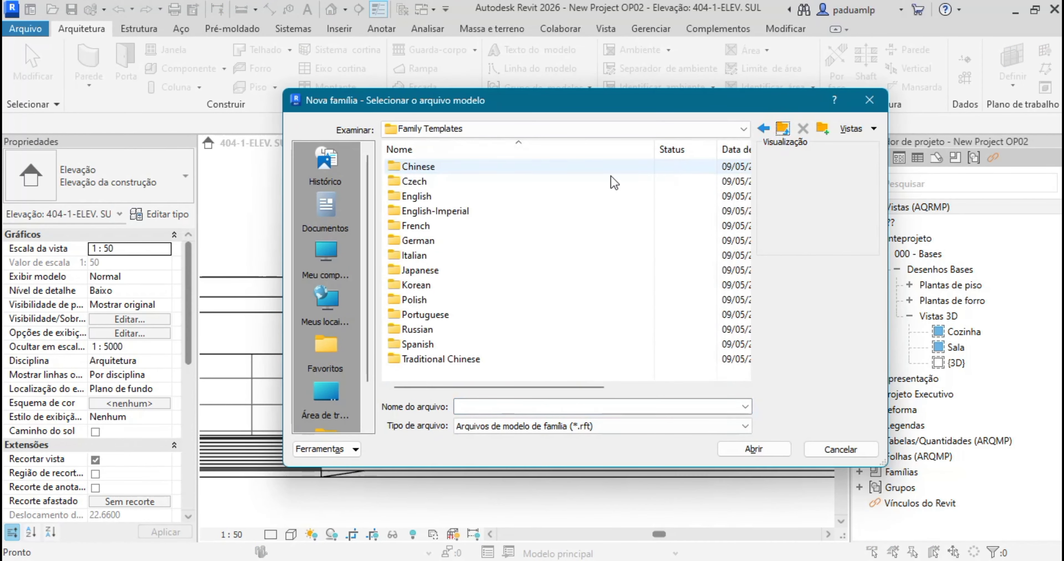
{"action": "double_click", "coordinate": [415, 197]}
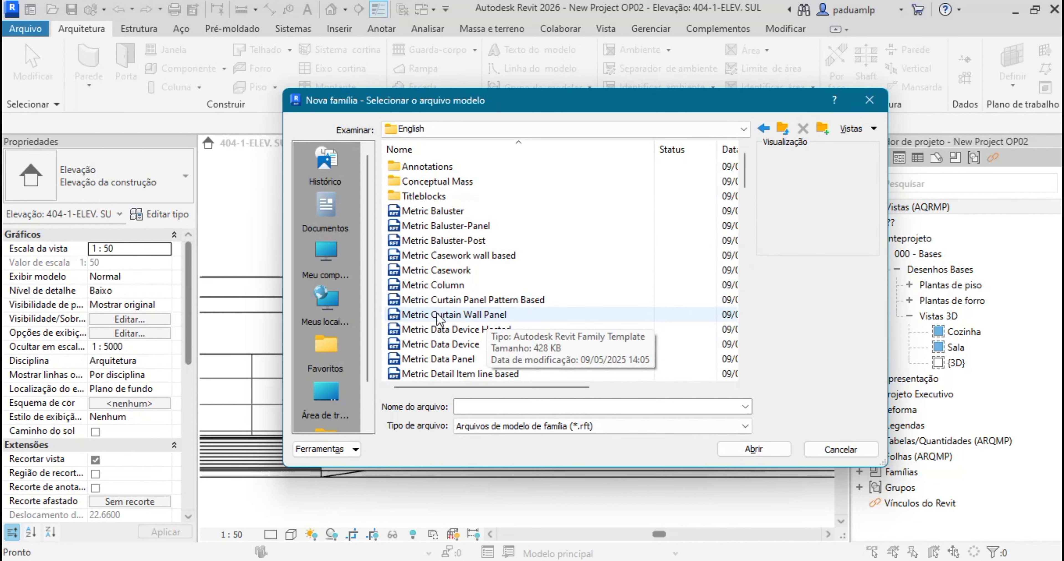
{"action": "left_click", "coordinate": [490, 318]}
{"action": "left_click", "coordinate": [753, 450]}
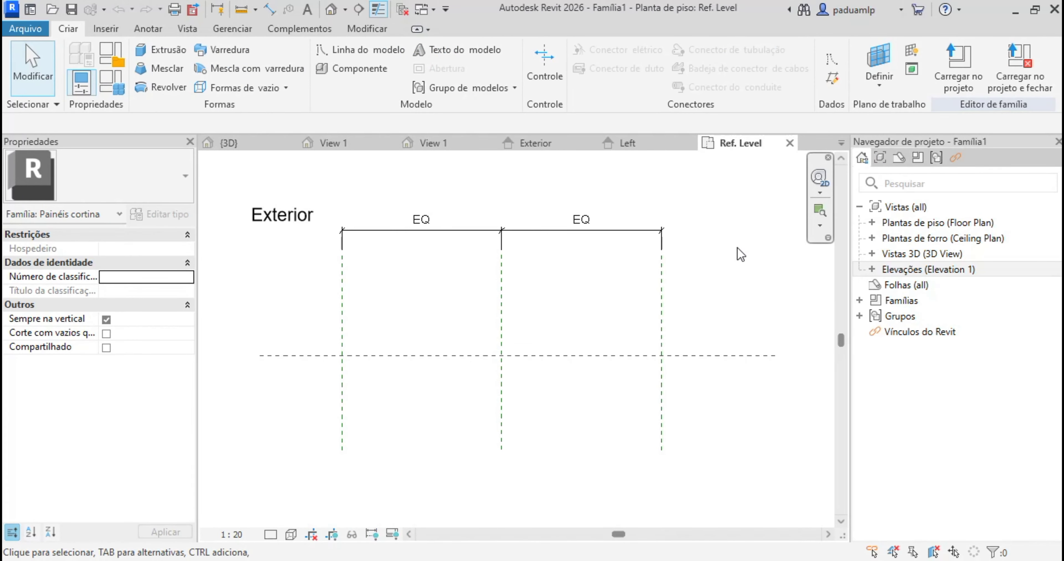
In the Exterior elevation, place the Top reference plane 250 above the reference level and the Left plane 250 from the centre
{"action": "left_click", "coordinate": [872, 269]}
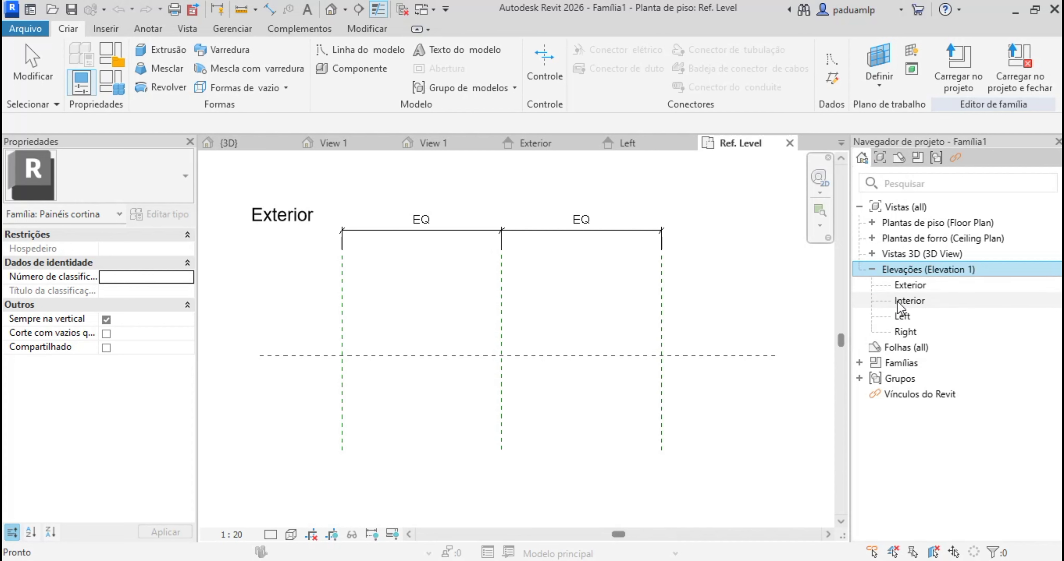
{"action": "double_click", "coordinate": [910, 284]}
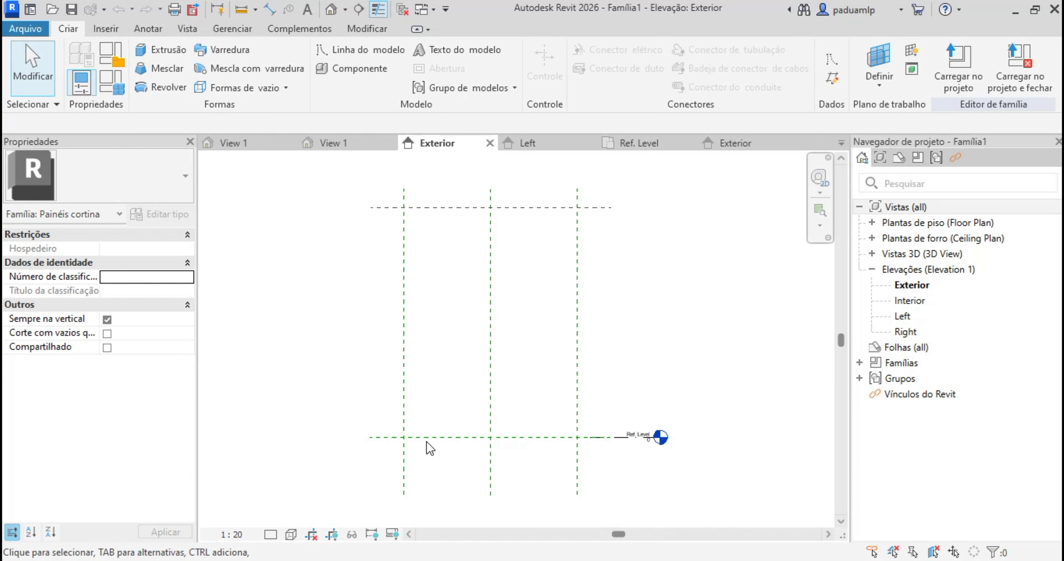
{"action": "left_click", "coordinate": [387, 208]}
{"action": "left_click", "coordinate": [551, 326]}
{"action": "type", "text": "250"}
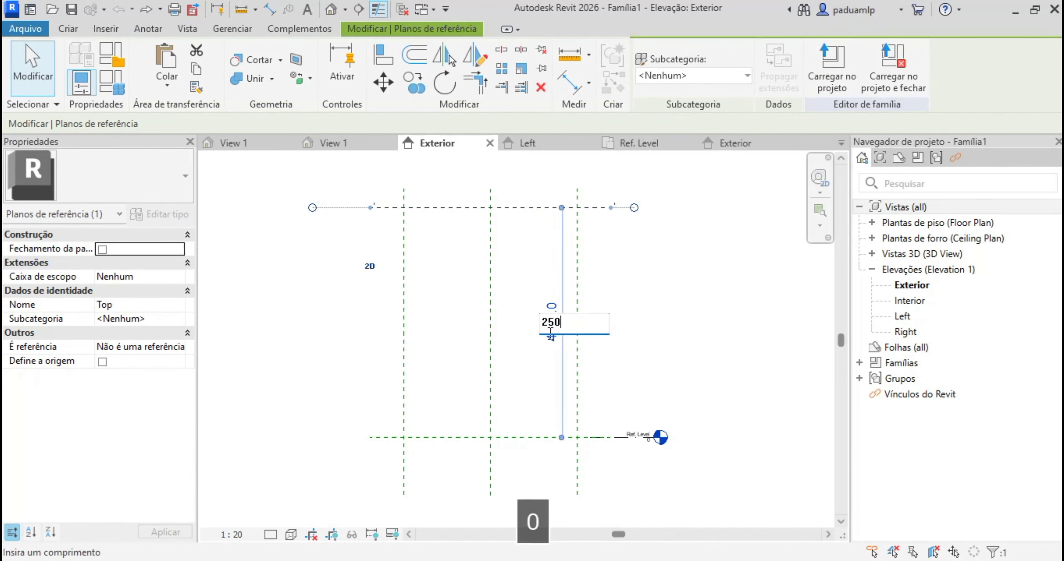
{"action": "key", "text": "Return"}
{"action": "left_click", "coordinate": [577, 332]}
{"action": "left_click", "coordinate": [534, 242]}
{"action": "type", "text": "250"}
{"action": "key", "text": "Return"}
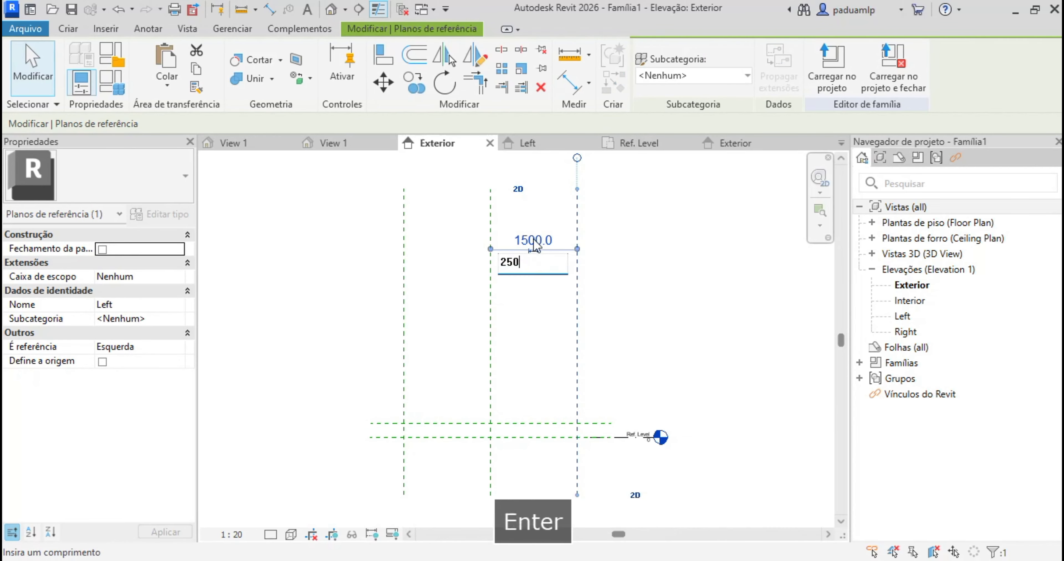
Dimension the distance between the two horizontal reference planes and the overall width between the outer vertical planes
{"action": "scroll", "coordinate": [497, 450], "scroll_direction": "up", "scroll_amount": 6}
{"action": "key", "text": "Escape"}
{"action": "key", "text": "d"}
{"action": "key", "text": "i"}
{"action": "left_click", "coordinate": [385, 423]}
{"action": "left_click", "coordinate": [353, 356]}
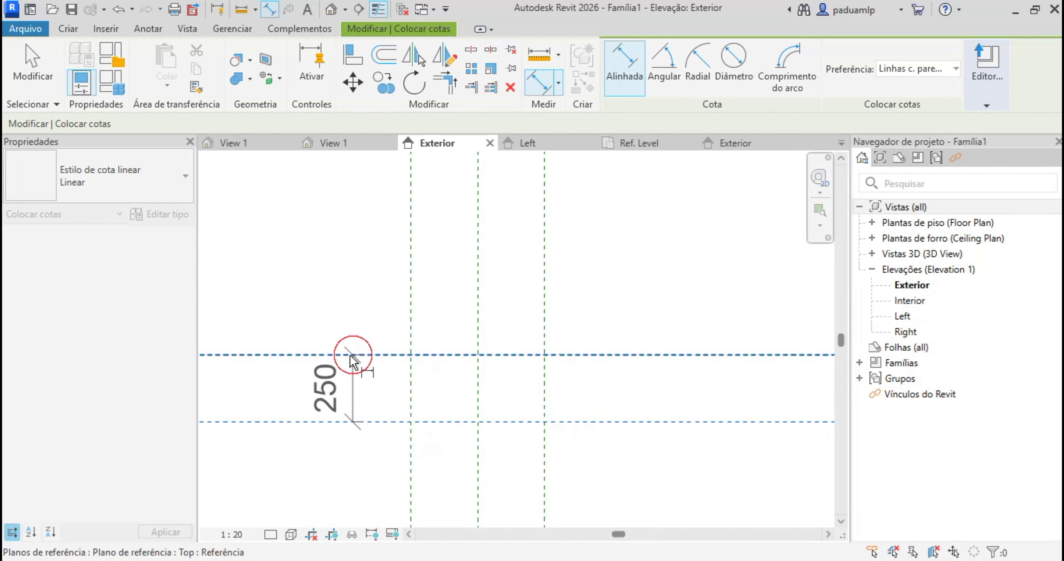
{"action": "left_click", "coordinate": [330, 371]}
{"action": "left_click", "coordinate": [411, 313]}
{"action": "left_click", "coordinate": [545, 302]}
{"action": "left_click", "coordinate": [549, 294]}
{"action": "key", "text": "Escape"}
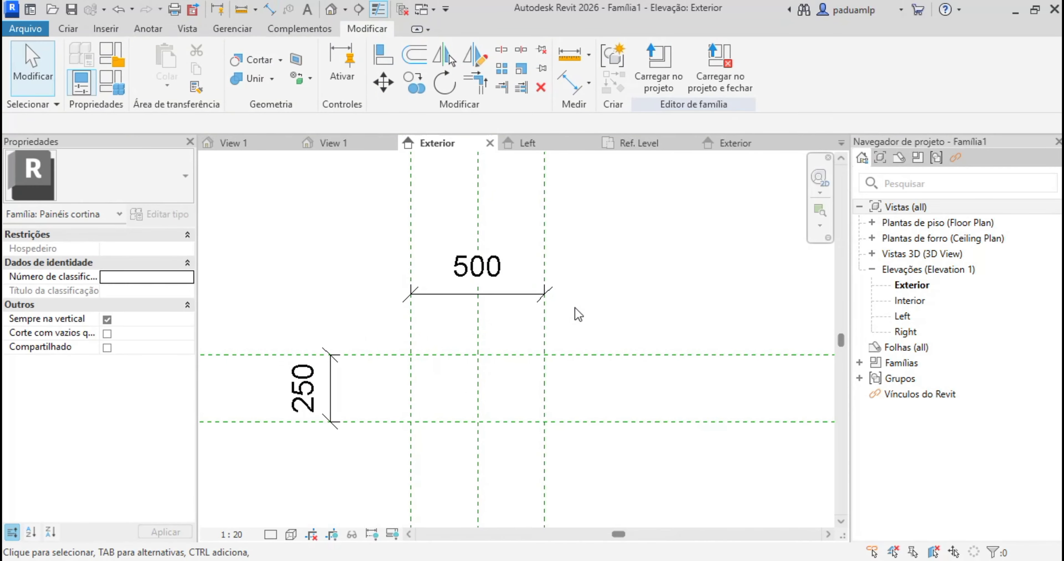
Examine the finished CW - Painel Seta family in its 3D view and Exterior elevation, including the Corte D side's vertical sweep
{"action": "left_click", "coordinate": [66, 30]}
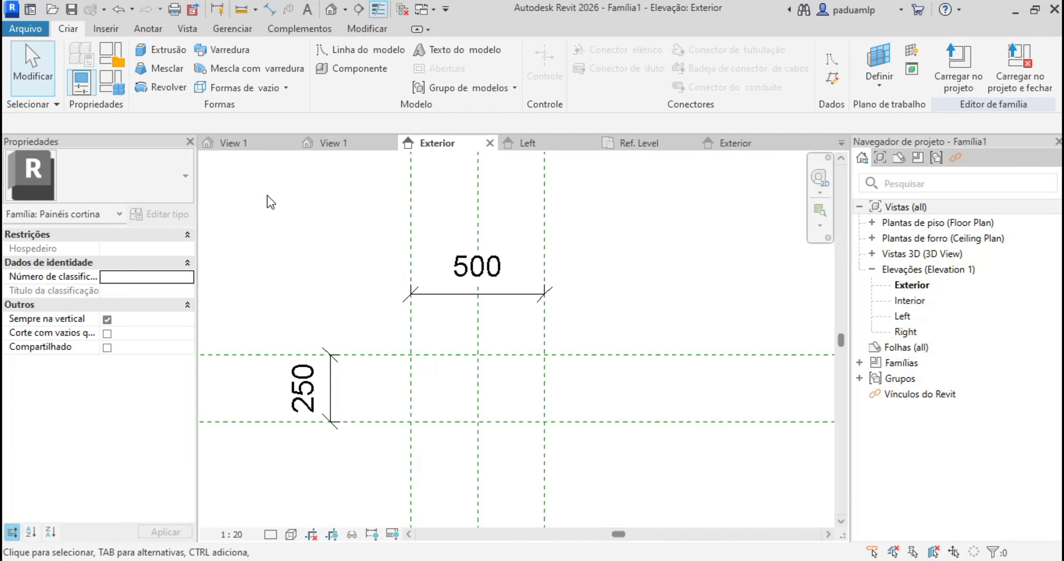
{"action": "left_click", "coordinate": [255, 145]}
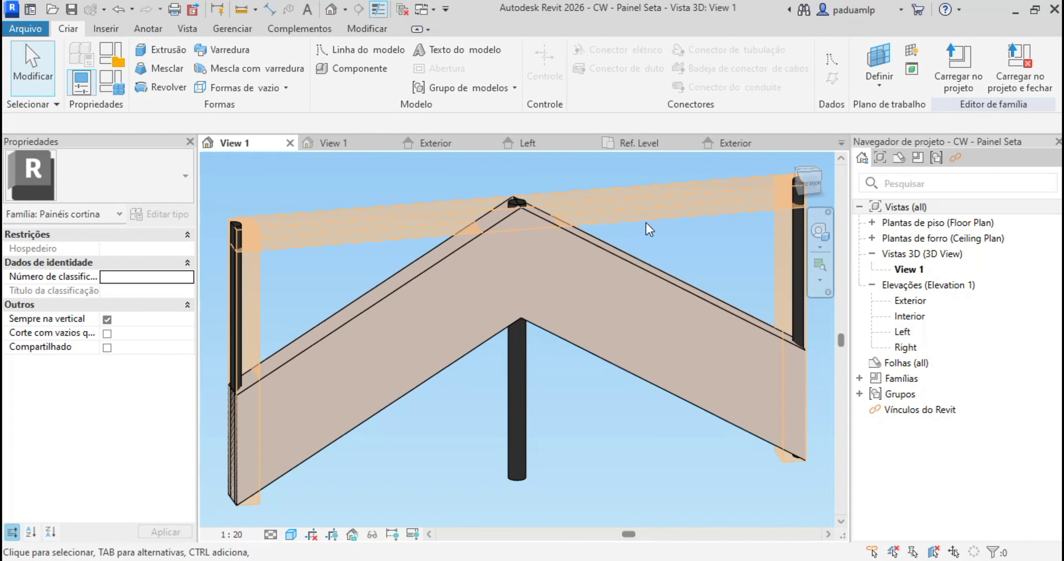
{"action": "double_click", "coordinate": [912, 304]}
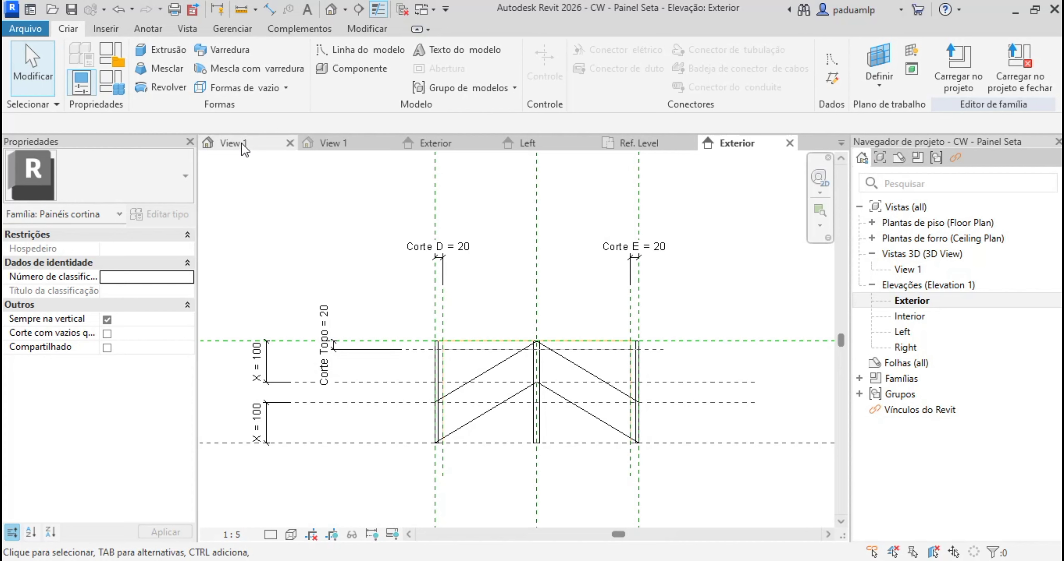
{"action": "left_click", "coordinate": [442, 374]}
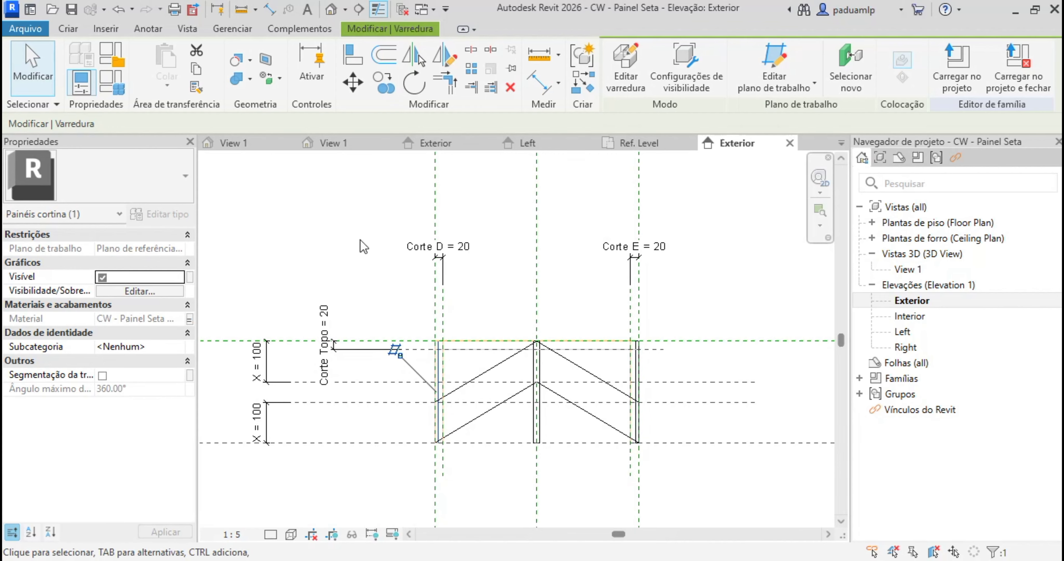
{"action": "left_click", "coordinate": [237, 142]}
{"action": "key", "text": "Escape"}
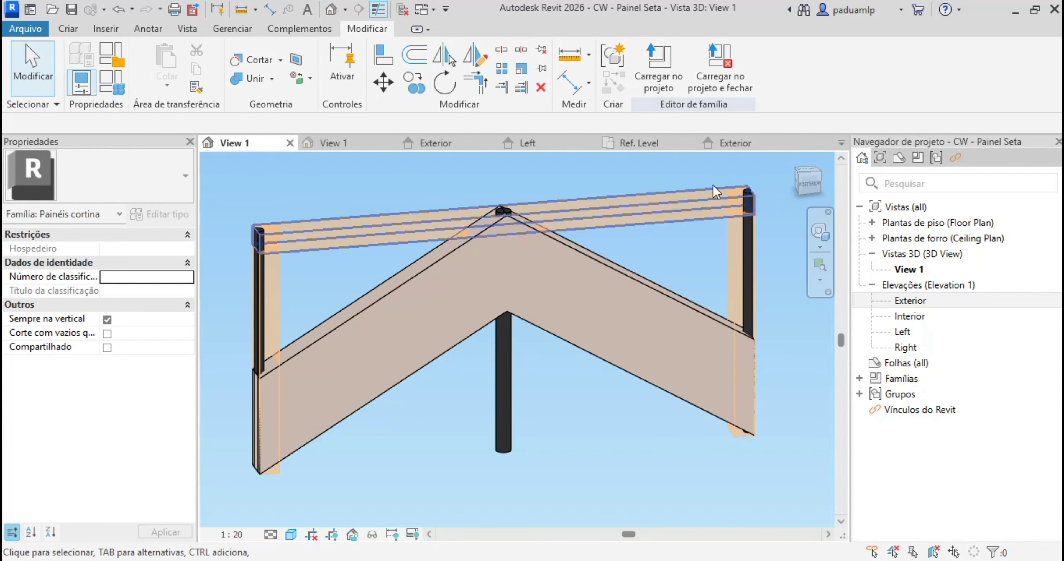
Examine how the half-round vertical sweep at the Corte D end sits against the Right reference plane, in elevation and 3D
{"action": "left_click", "coordinate": [744, 144]}
{"action": "scroll", "coordinate": [467, 335], "scroll_direction": "up", "scroll_amount": 5}
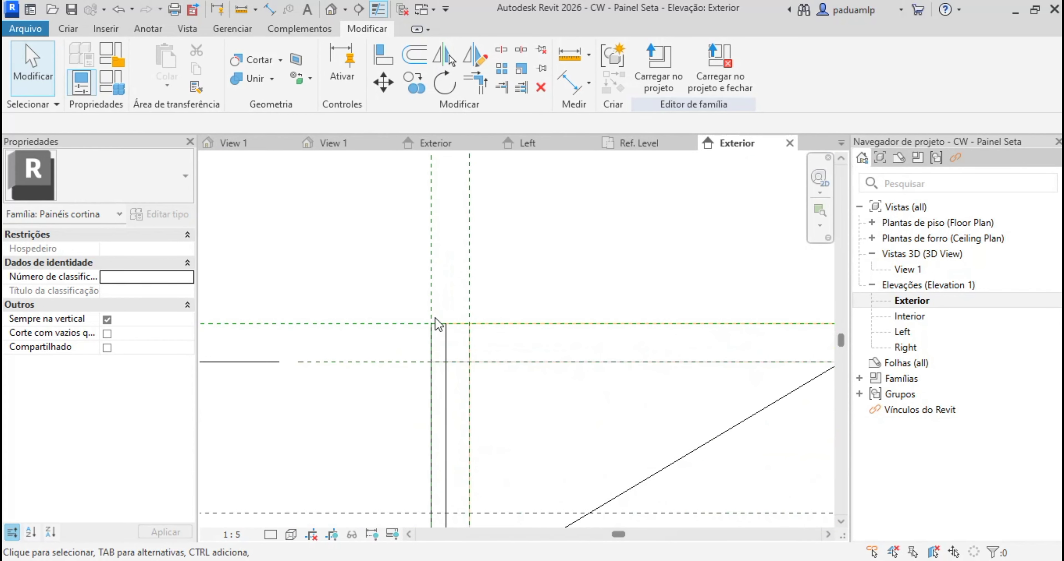
{"action": "left_click", "coordinate": [431, 287]}
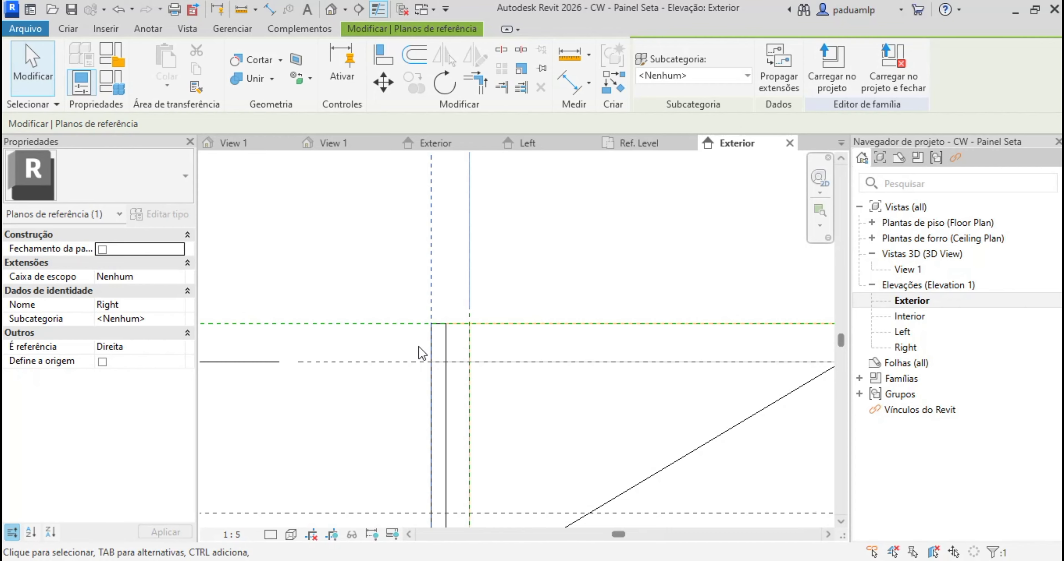
{"action": "scroll", "coordinate": [413, 345], "scroll_direction": "down", "scroll_amount": 4}
{"action": "left_click", "coordinate": [256, 146]}
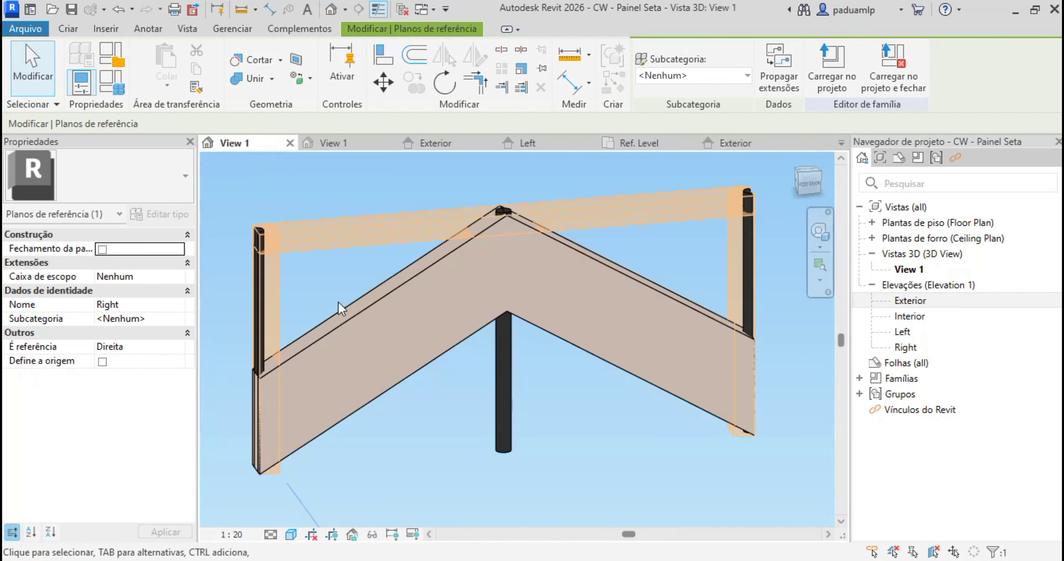
{"action": "scroll", "coordinate": [340, 308], "scroll_direction": "down", "scroll_amount": 4}
{"action": "middle_click_drag", "start_coordinate": [345, 303], "coordinate": [397, 401], "text": "shift"}
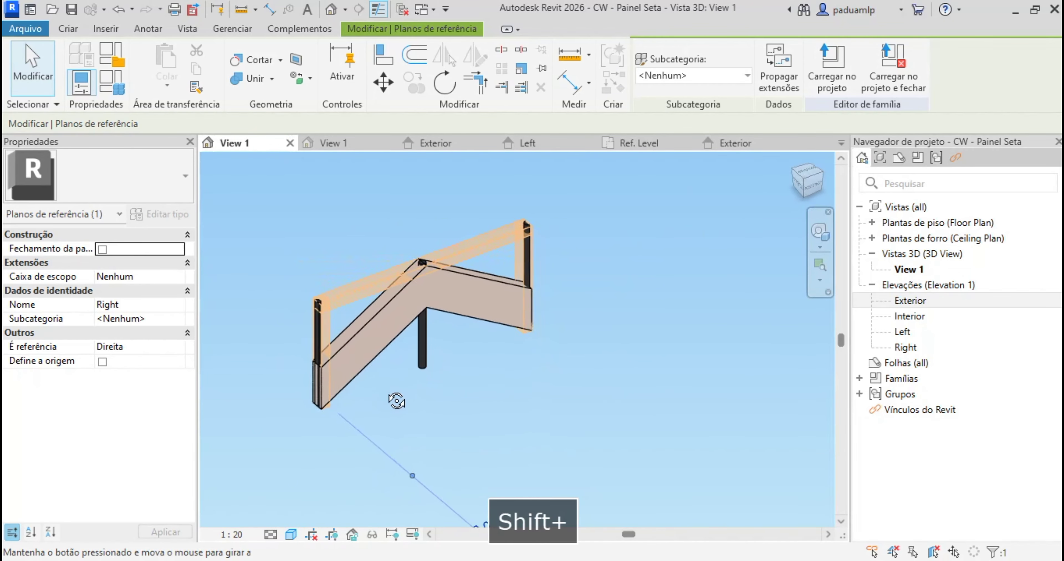
{"action": "scroll", "coordinate": [391, 331], "scroll_direction": "up", "scroll_amount": 6}
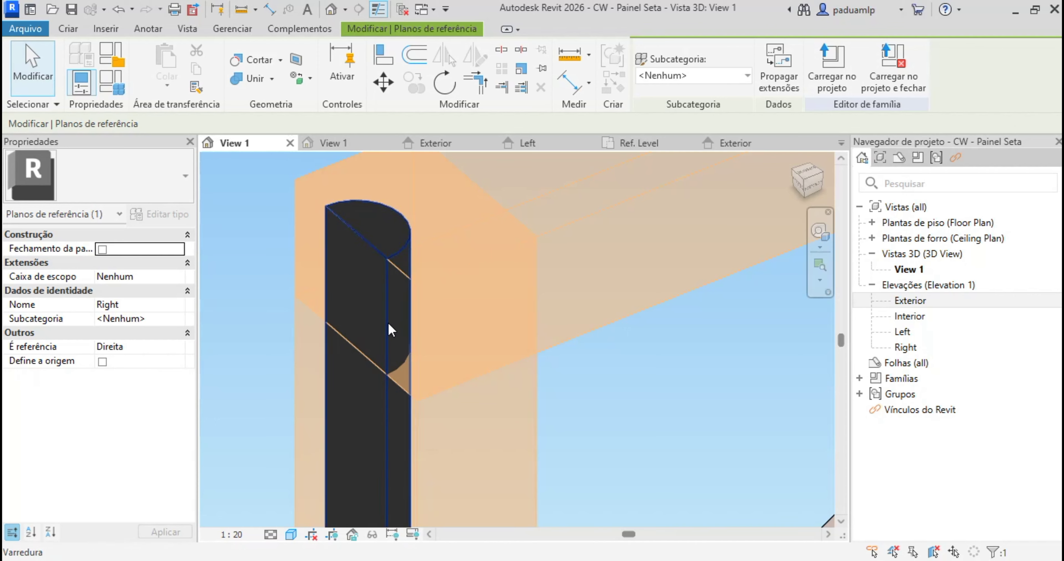
{"action": "left_click", "coordinate": [390, 331]}
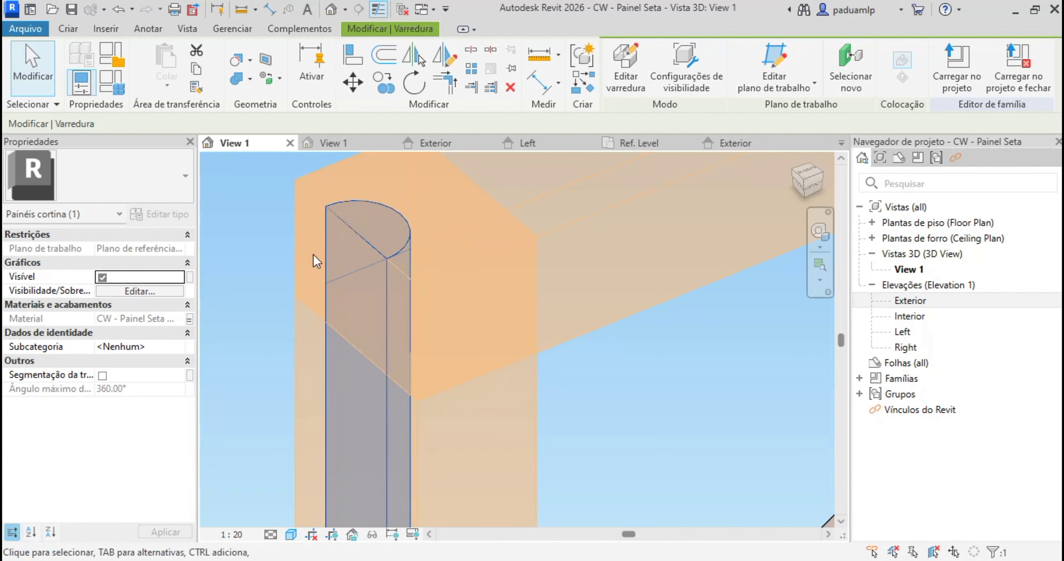
{"action": "scroll", "coordinate": [326, 261], "scroll_direction": "down", "scroll_amount": 6}
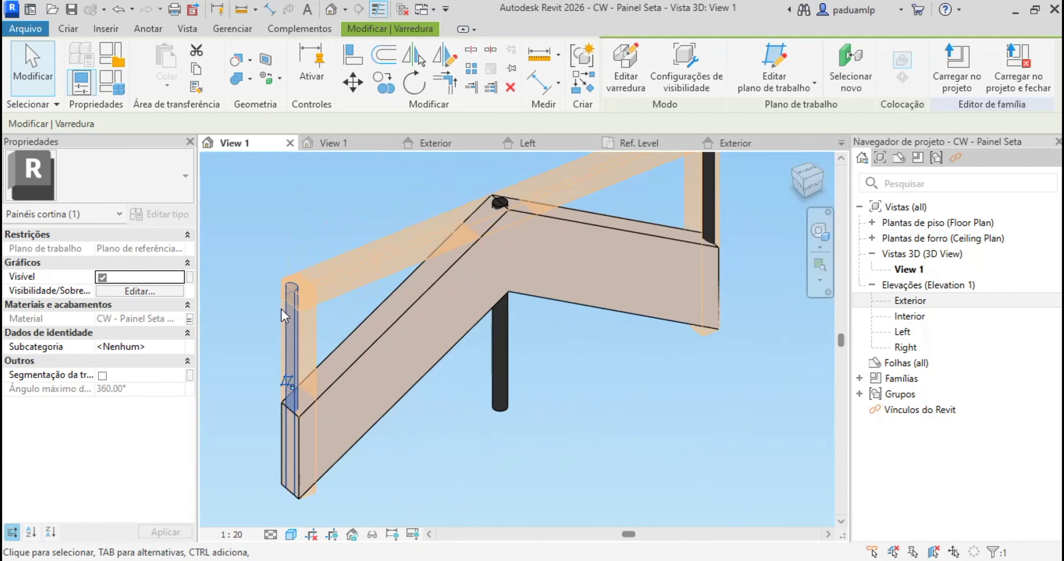
{"action": "key", "text": "Escape"}
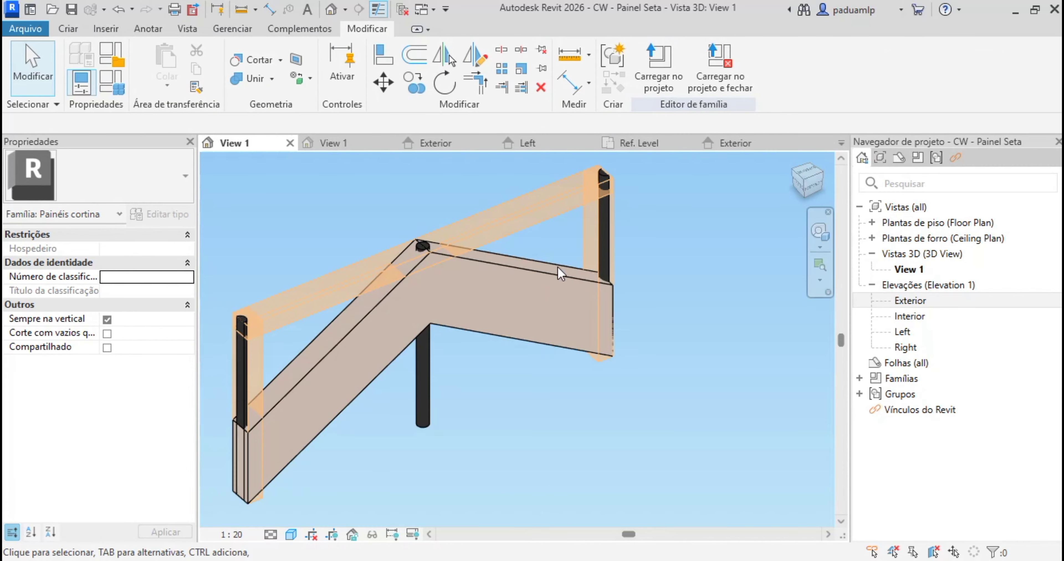
Delete the void extrusion at the Corte E end of the chevron panel in the Exterior elevation
{"action": "left_click", "coordinate": [587, 235]}
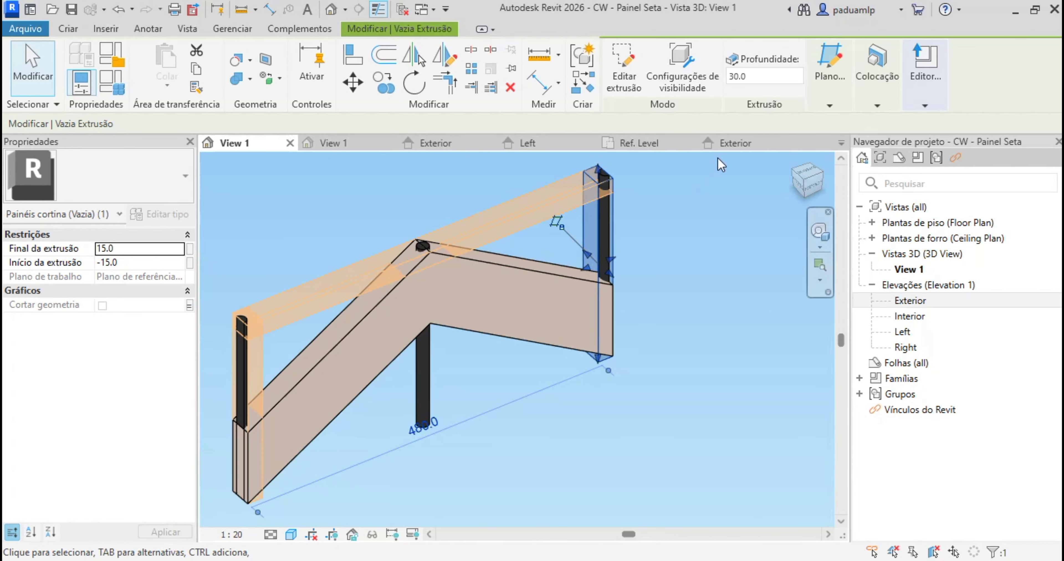
{"action": "left_click", "coordinate": [734, 145]}
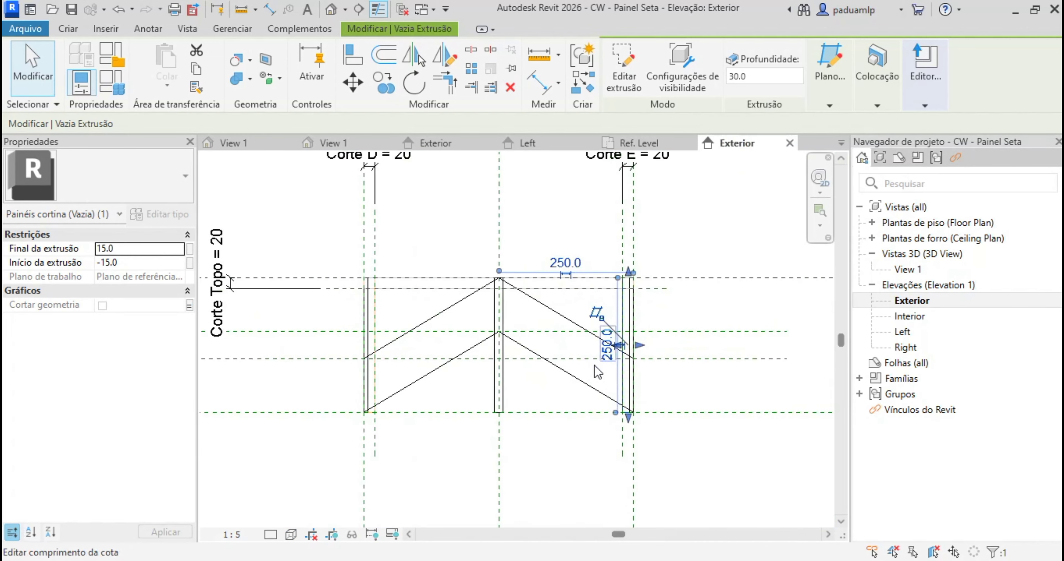
{"action": "key", "text": "Escape"}
{"action": "left_click", "coordinate": [624, 288]}
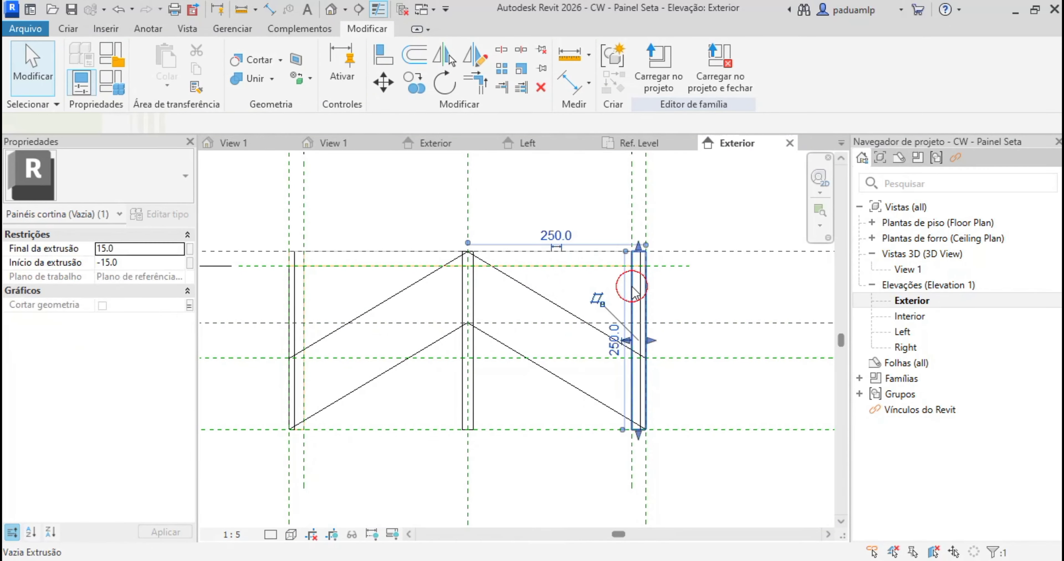
{"action": "key", "text": "Delete"}
{"action": "scroll", "coordinate": [532, 363], "scroll_direction": "down", "scroll_amount": 3}
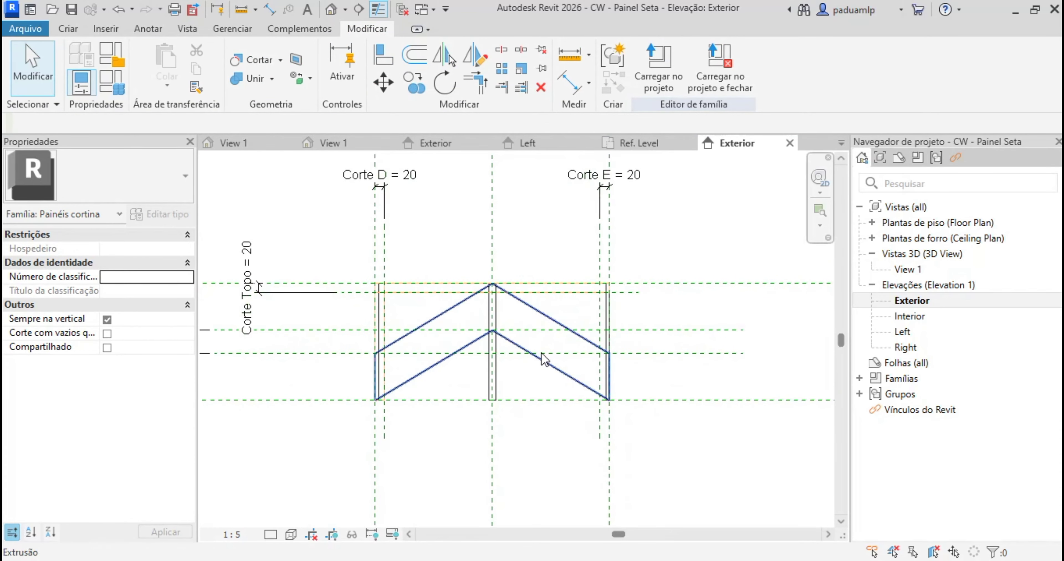
{"action": "scroll", "coordinate": [544, 363], "scroll_direction": "up", "scroll_amount": 2}
{"action": "scroll", "coordinate": [571, 335], "scroll_direction": "down", "scroll_amount": 1}
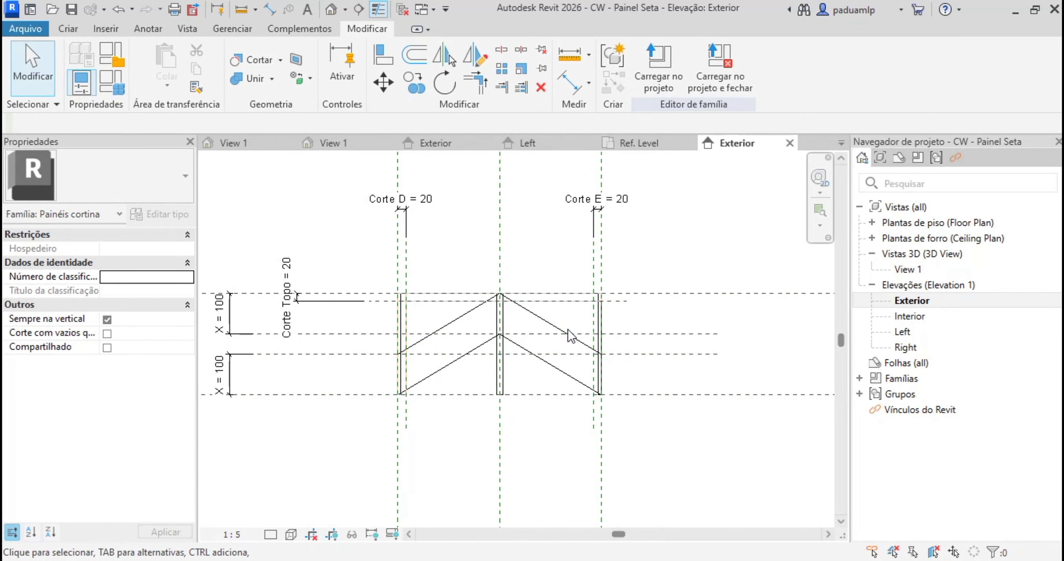
Review the label parameter settings of the Corte E dimension
{"action": "left_click", "coordinate": [595, 262]}
{"action": "scroll", "coordinate": [630, 249], "scroll_direction": "up", "scroll_amount": 1}
{"action": "left_click", "coordinate": [630, 249]}
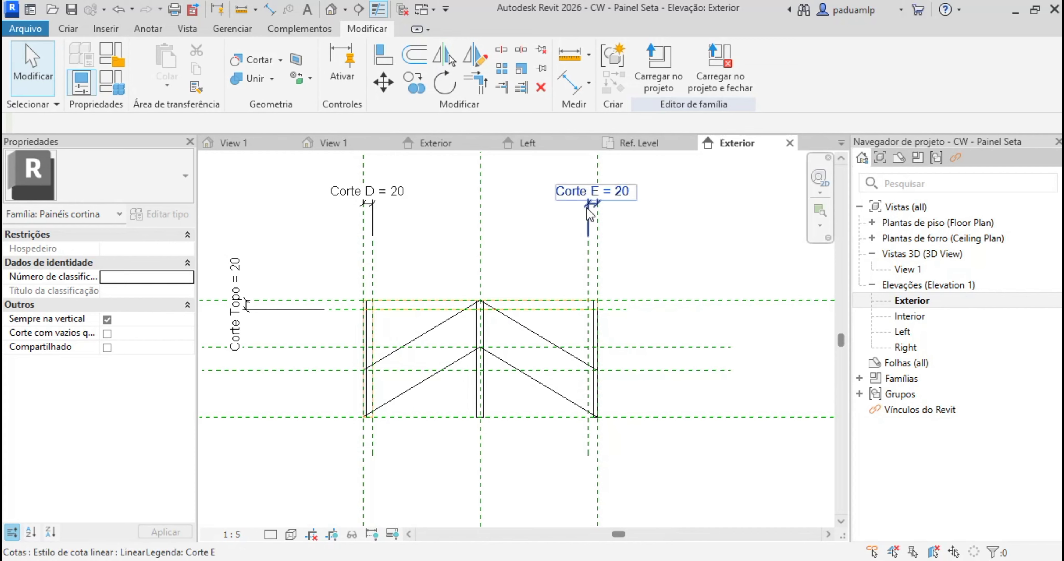
{"action": "left_click", "coordinate": [587, 219]}
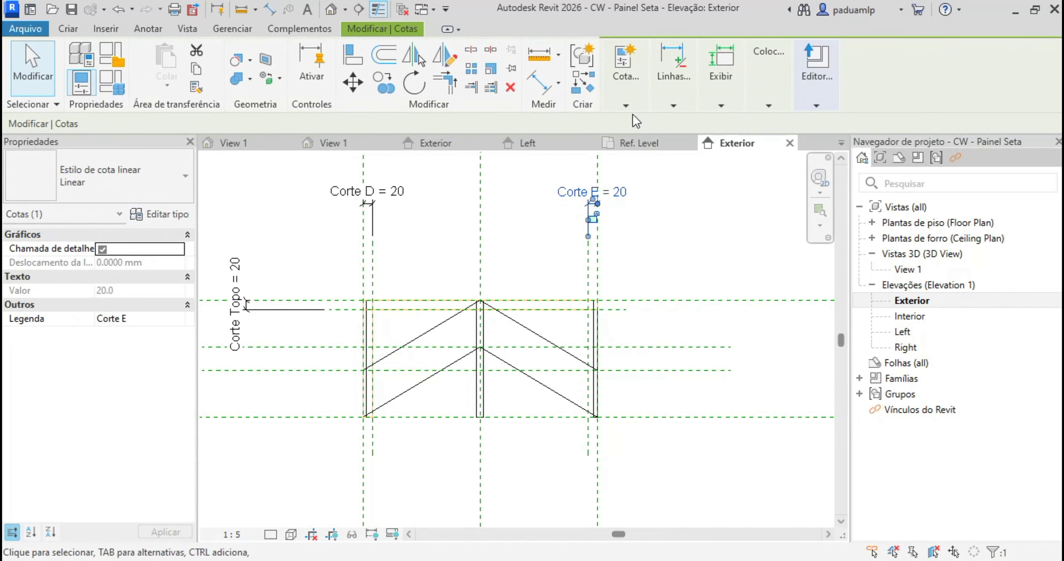
{"action": "left_click", "coordinate": [627, 106]}
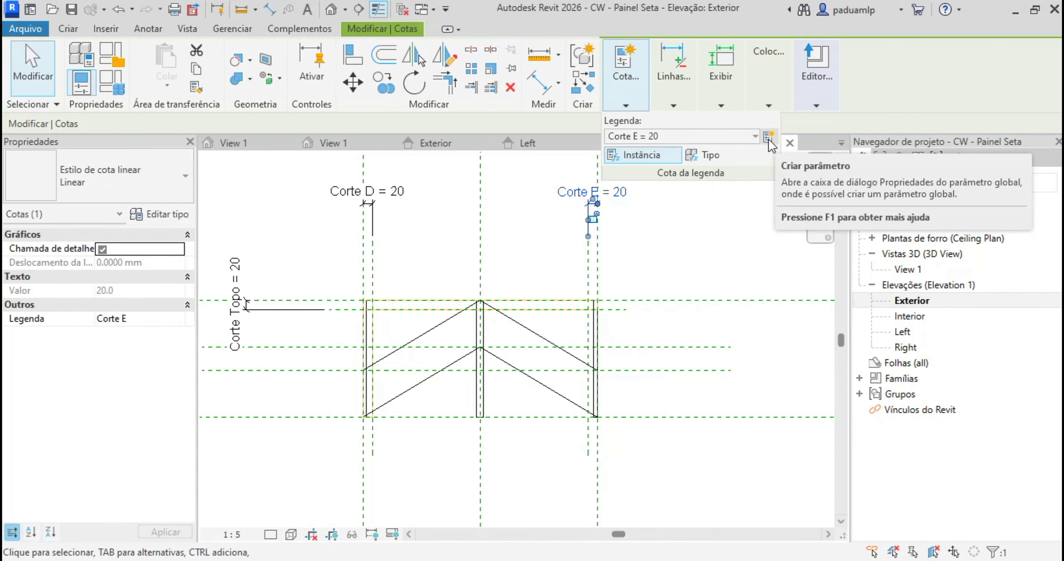
{"action": "key", "text": "Escape"}
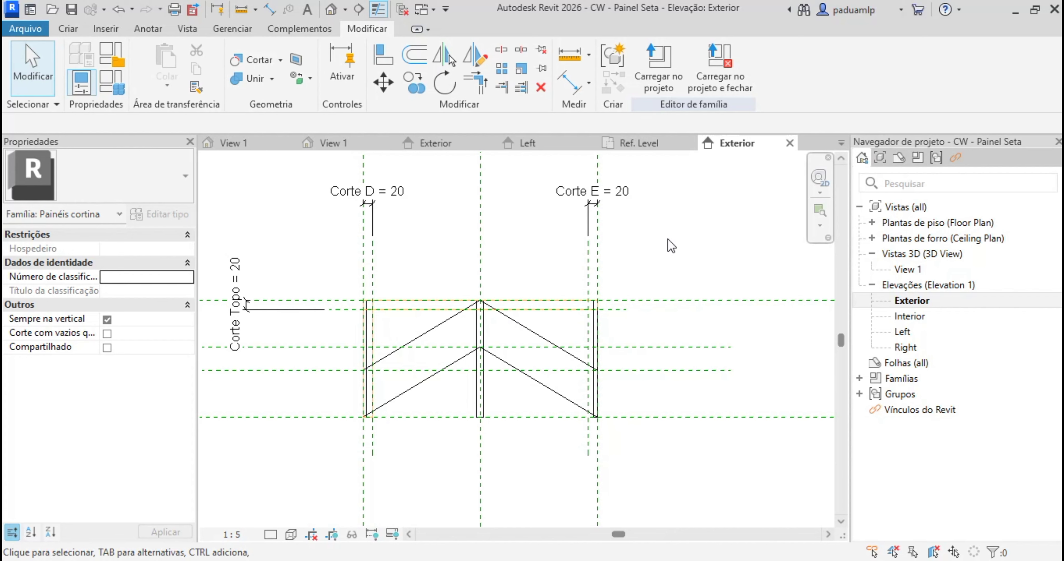
Start a void extrusion in the Exterior elevation and sketch a rectangle about 210 by 355 mm around the Corte E end
{"action": "left_click", "coordinate": [69, 29]}
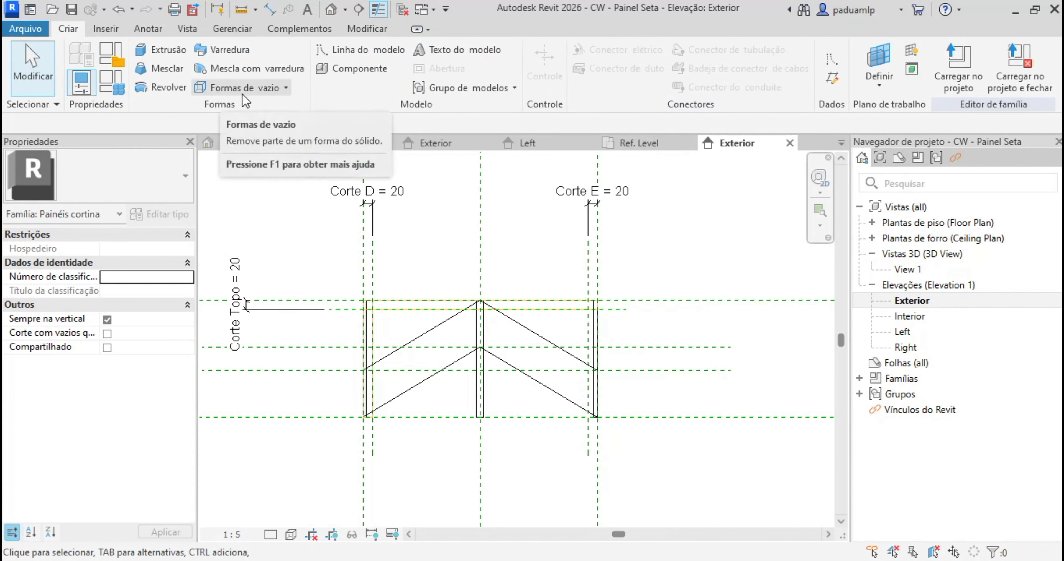
{"action": "left_click", "coordinate": [286, 93]}
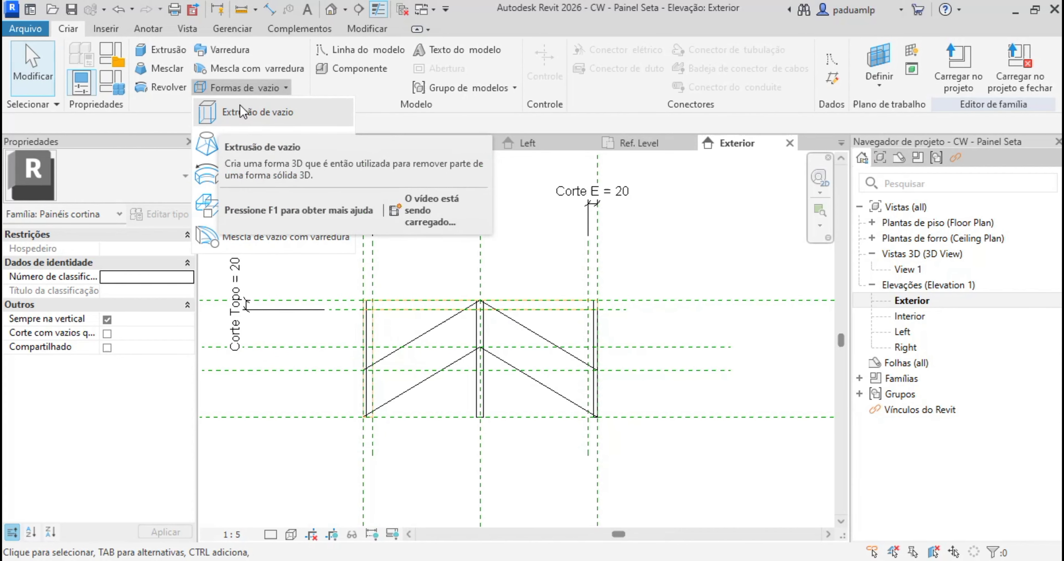
{"action": "left_click", "coordinate": [266, 116]}
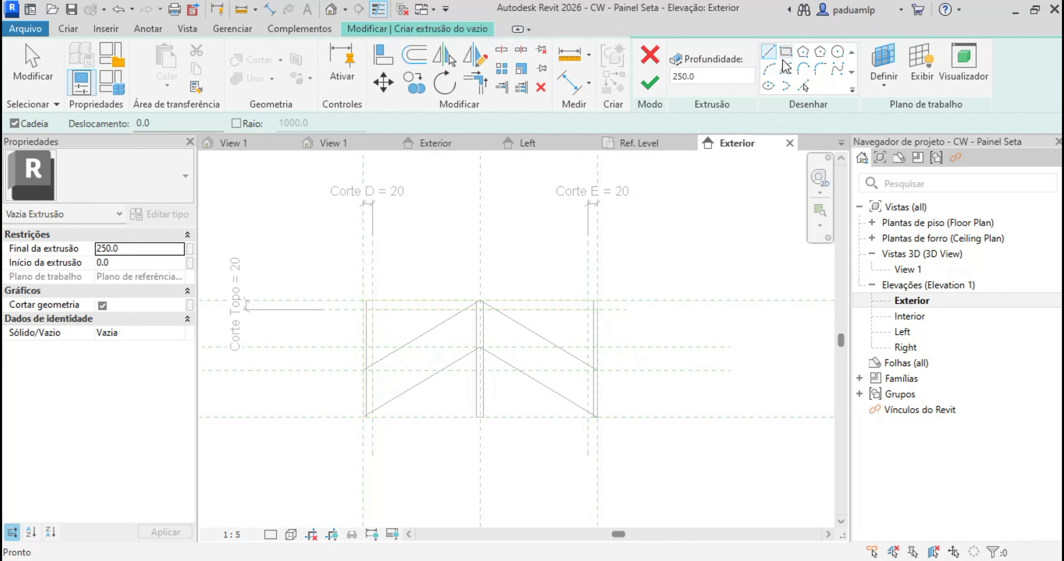
{"action": "left_click", "coordinate": [786, 53]}
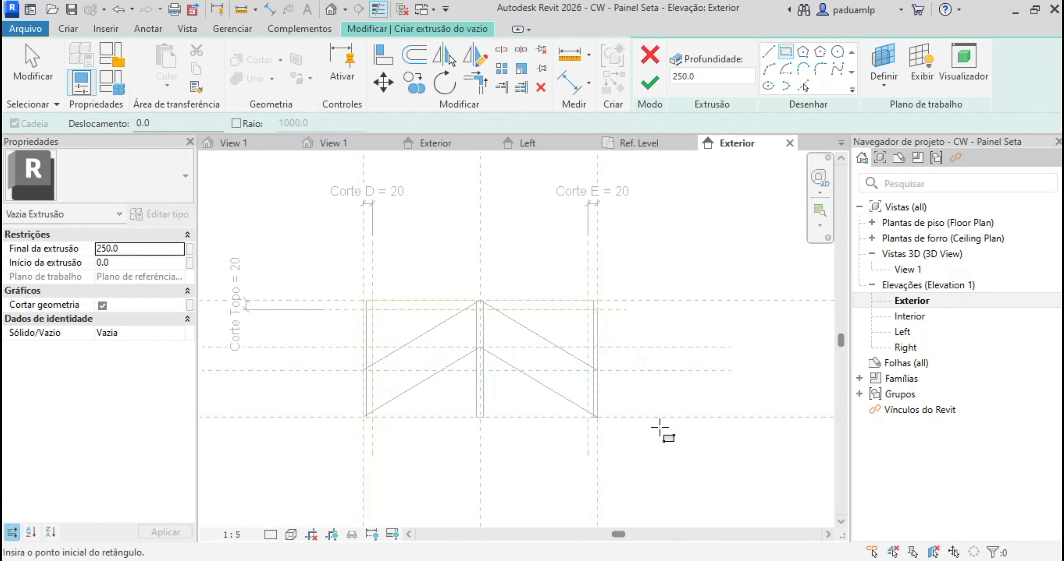
{"action": "scroll", "coordinate": [660, 436], "scroll_direction": "up", "scroll_amount": 1}
{"action": "scroll", "coordinate": [660, 437], "scroll_direction": "up", "scroll_amount": 1}
{"action": "left_click", "coordinate": [523, 214]}
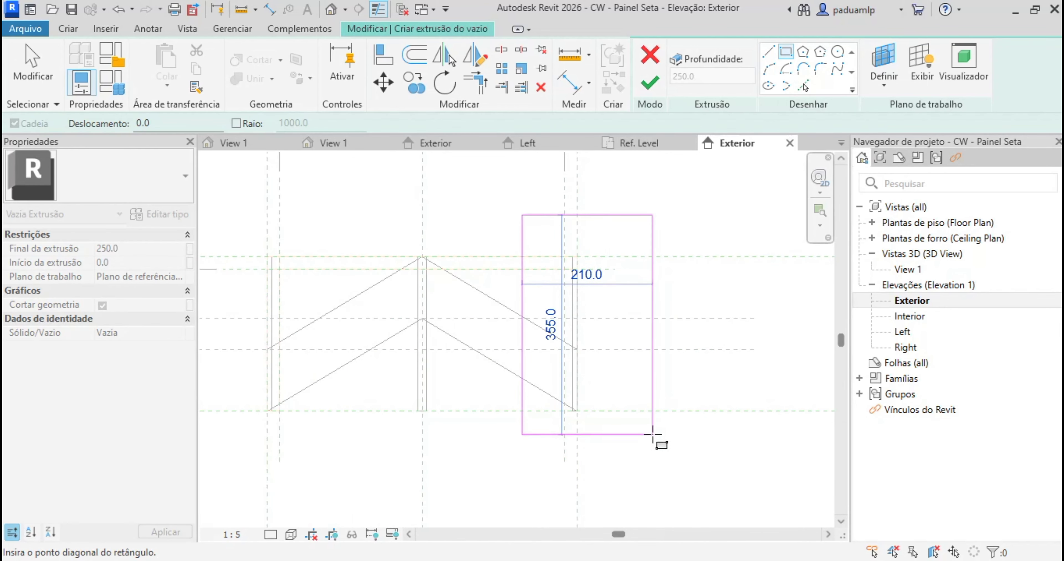
{"action": "left_click", "coordinate": [652, 434]}
{"action": "key", "text": "Escape"}
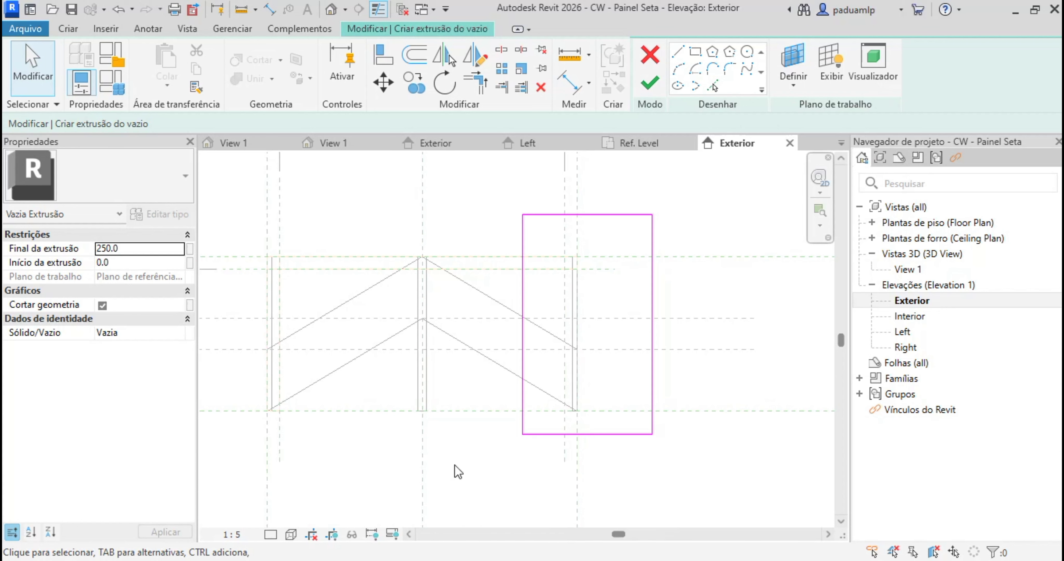
Align the void sketch's edges to the Corte E plane and the panel's outer side, top and bottom reference planes, and finish the extrusion
{"action": "key", "text": "a"}
{"action": "key", "text": "l"}
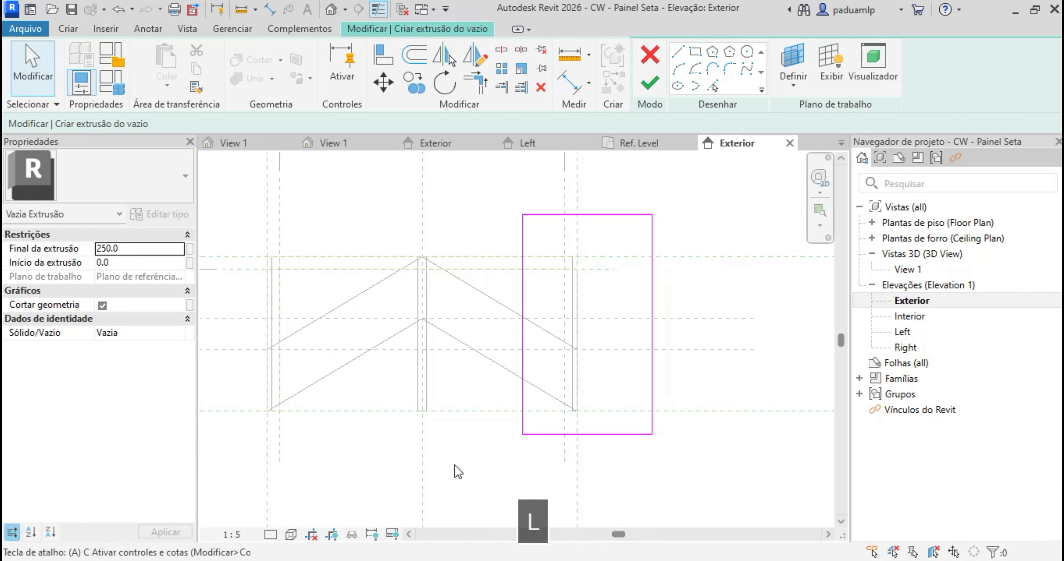
{"action": "left_click", "coordinate": [565, 454]}
{"action": "left_click", "coordinate": [523, 429]}
{"action": "left_click", "coordinate": [577, 437]}
{"action": "left_click", "coordinate": [652, 247]}
{"action": "left_click", "coordinate": [605, 258]}
{"action": "left_click", "coordinate": [571, 215]}
{"action": "key", "text": "Escape"}
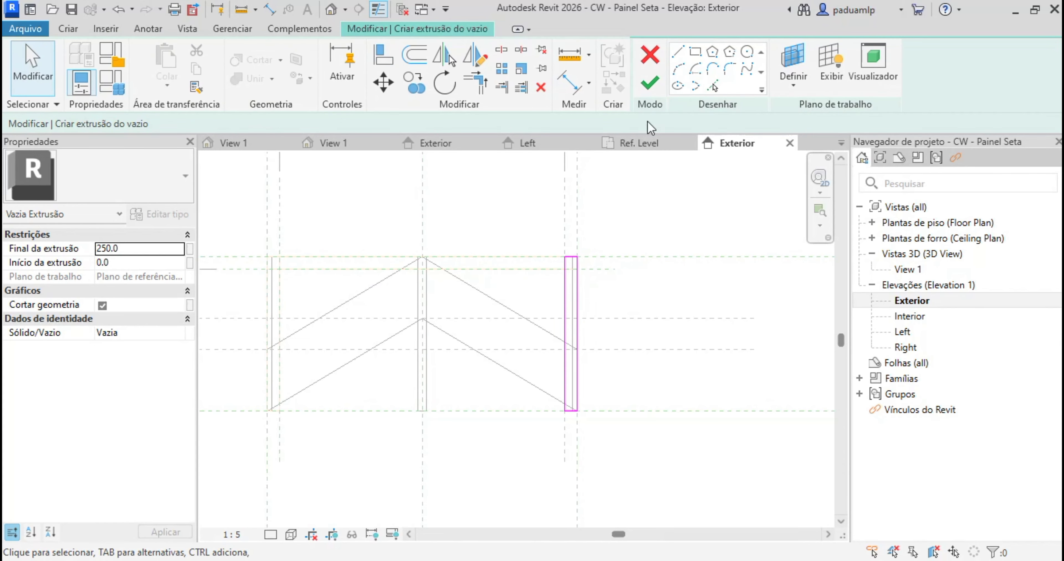
{"action": "left_click", "coordinate": [650, 84]}
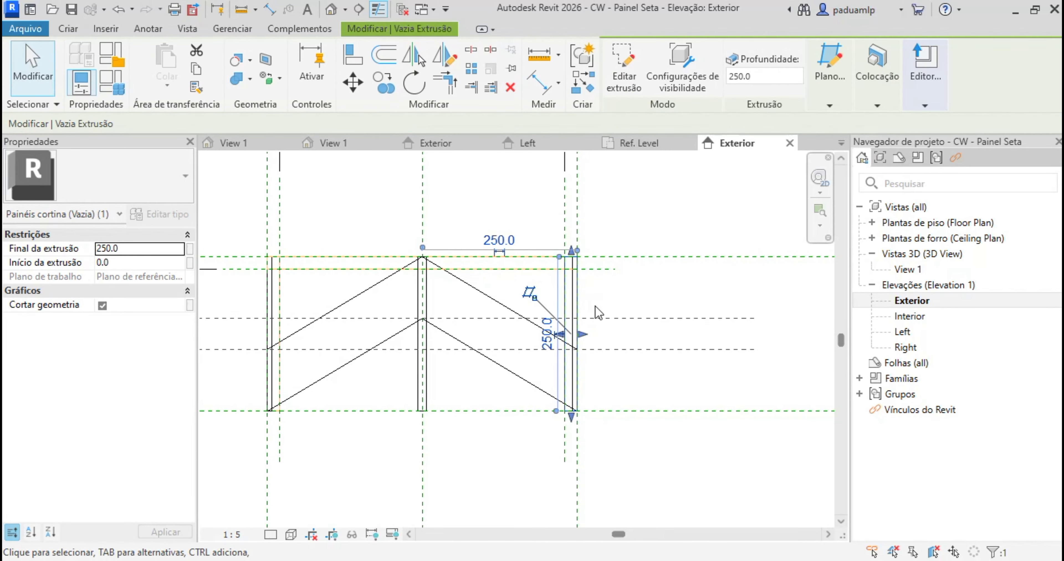
Stretch the start face of the Corte E void beyond the panel's upper thickness plane in the Ref. Level plan
{"action": "left_click", "coordinate": [872, 224]}
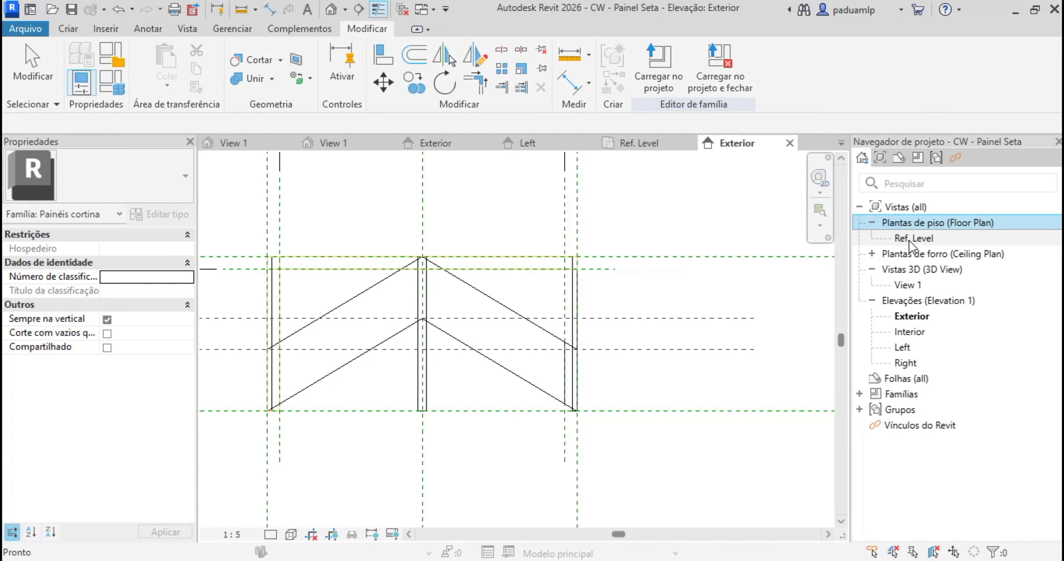
{"action": "double_click", "coordinate": [908, 240]}
{"action": "scroll", "coordinate": [549, 338], "scroll_direction": "up", "scroll_amount": 1}
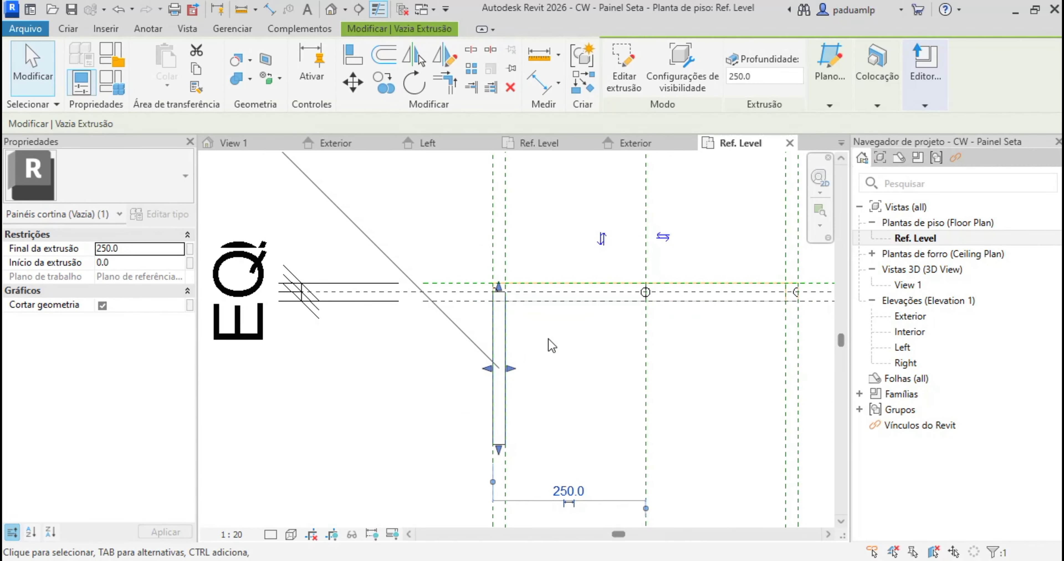
{"action": "scroll", "coordinate": [477, 278], "scroll_direction": "up", "scroll_amount": 3}
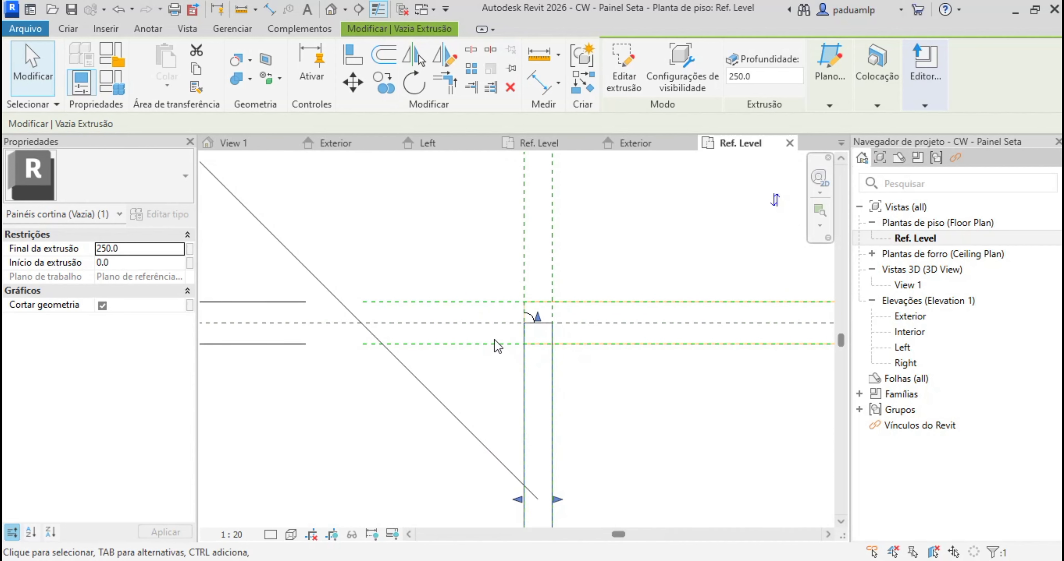
{"action": "left_click_drag", "start_coordinate": [541, 316], "coordinate": [539, 289]}
{"action": "key", "text": "Tab"}
{"action": "key", "text": "Escape"}
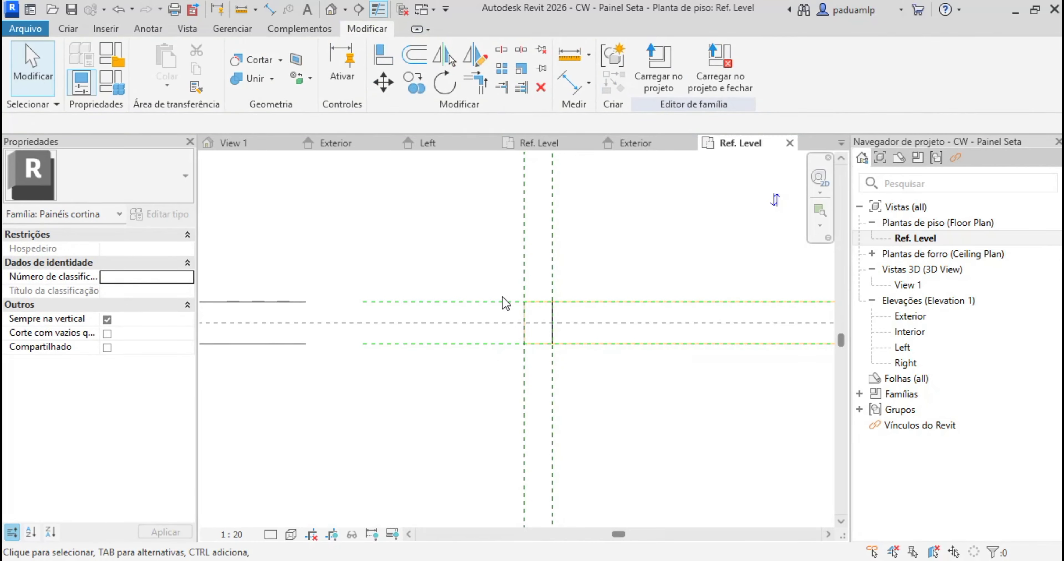
Associate the Corte E void's Cortar geometria property with a new instance parameter AA grouped under Visibilidade
{"action": "left_click", "coordinate": [841, 143]}
{"action": "left_click", "coordinate": [888, 268]}
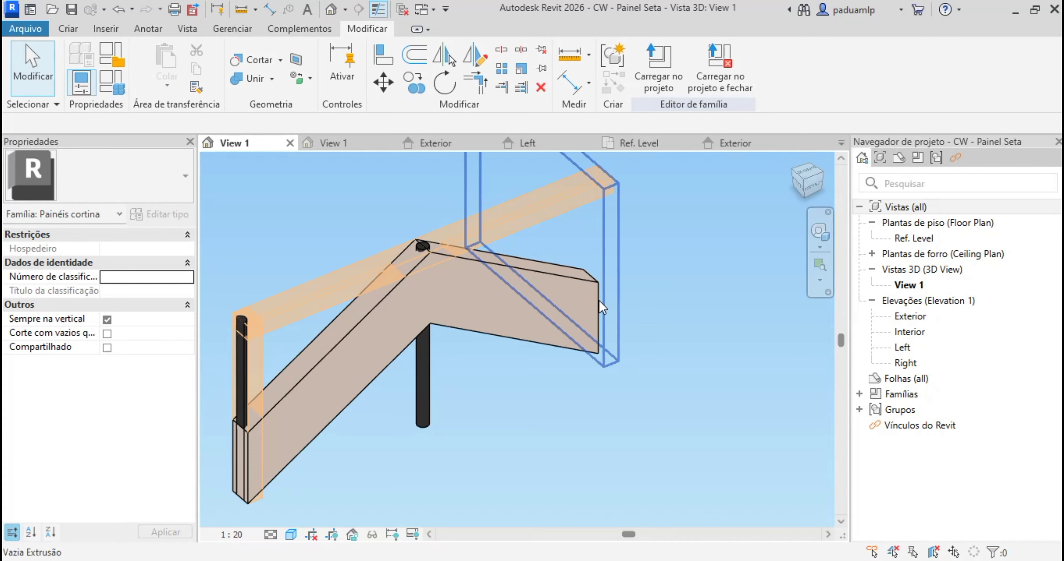
{"action": "left_click", "coordinate": [619, 295]}
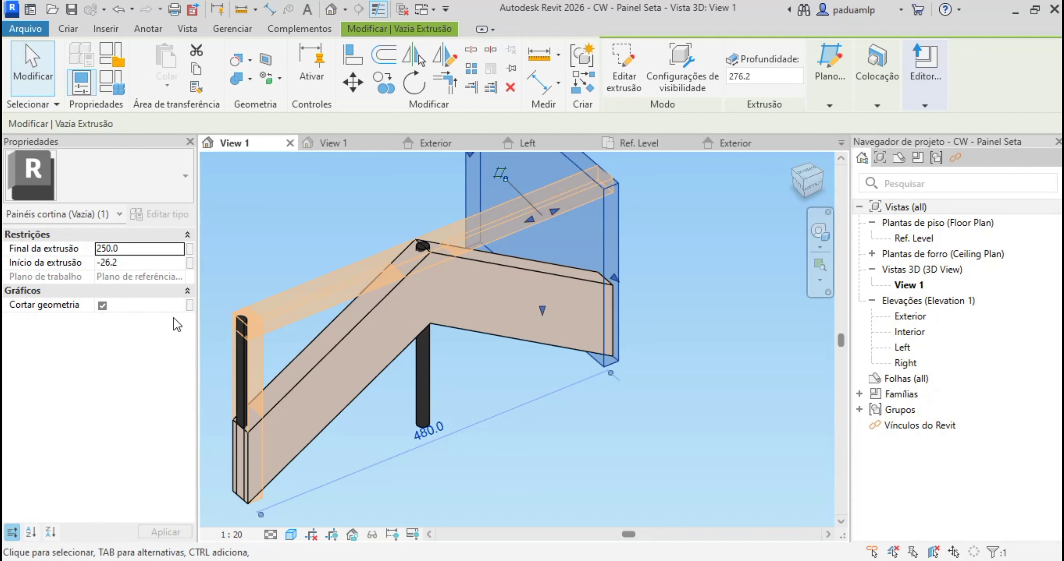
{"action": "left_click", "coordinate": [189, 307]}
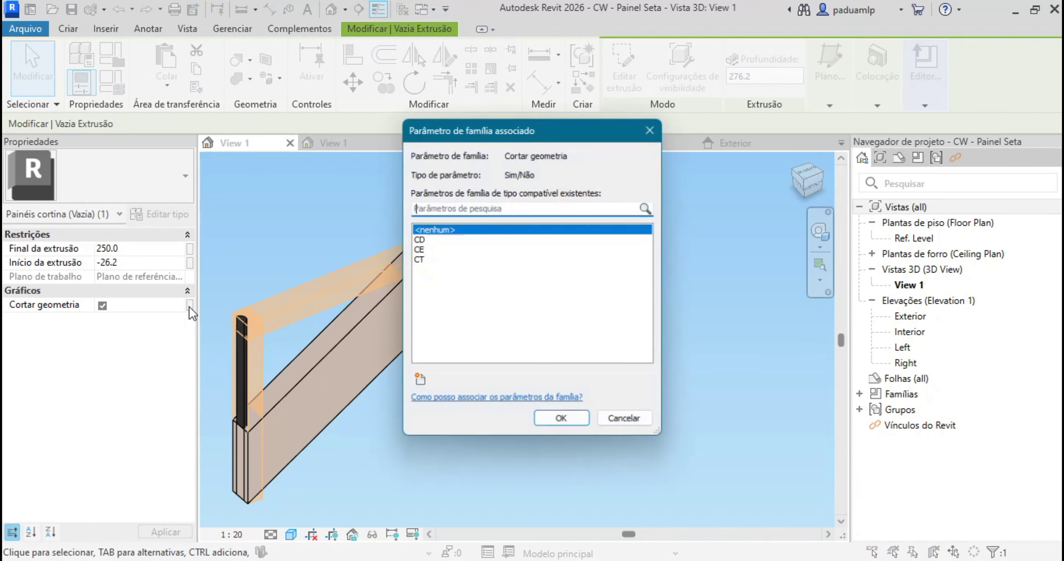
{"action": "left_click", "coordinate": [420, 379]}
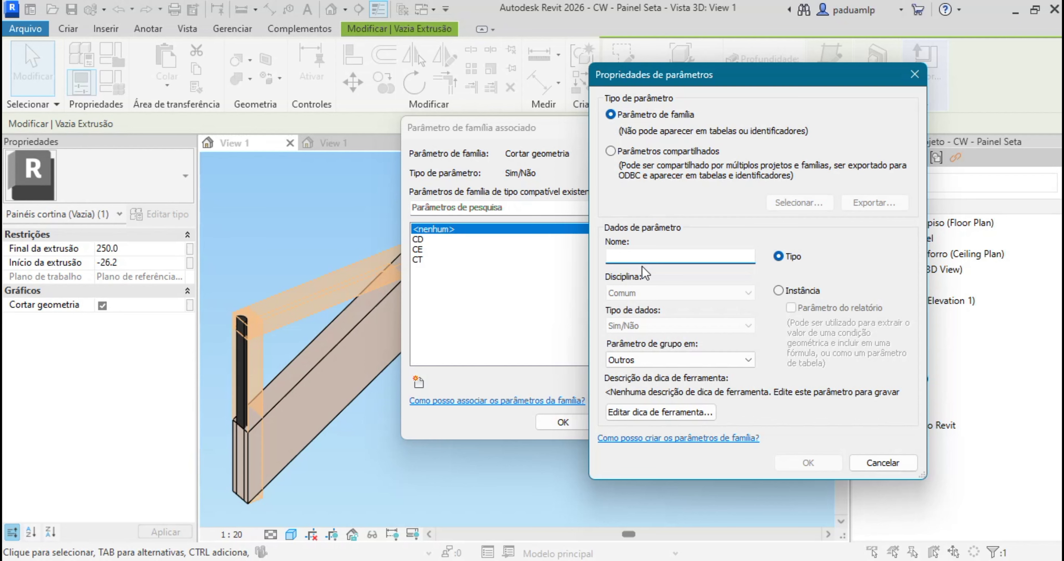
{"action": "type", "text": "AA"}
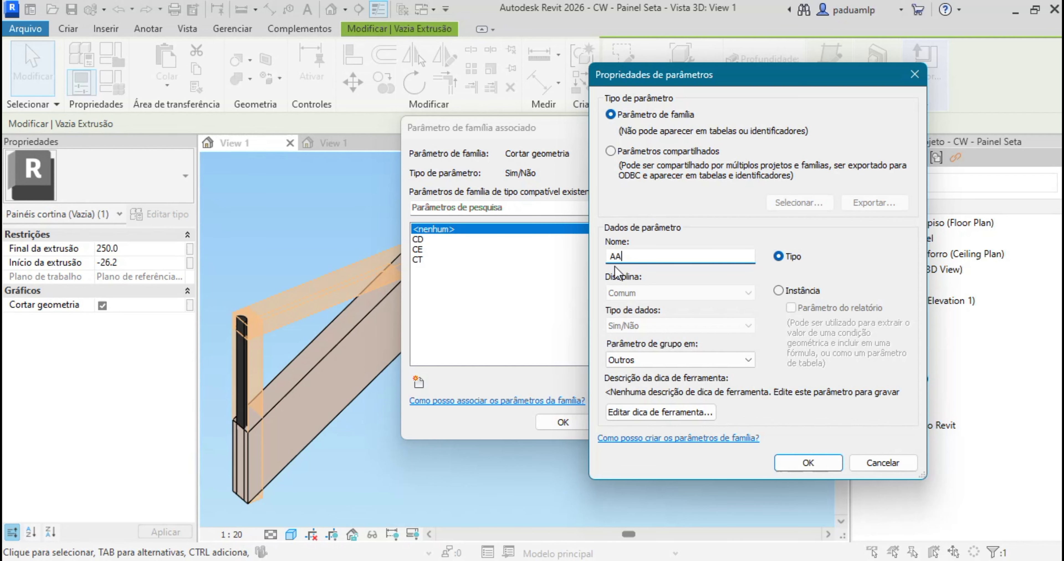
{"action": "left_click", "coordinate": [778, 291]}
{"action": "left_click", "coordinate": [681, 360]}
{"action": "left_click", "coordinate": [686, 348]}
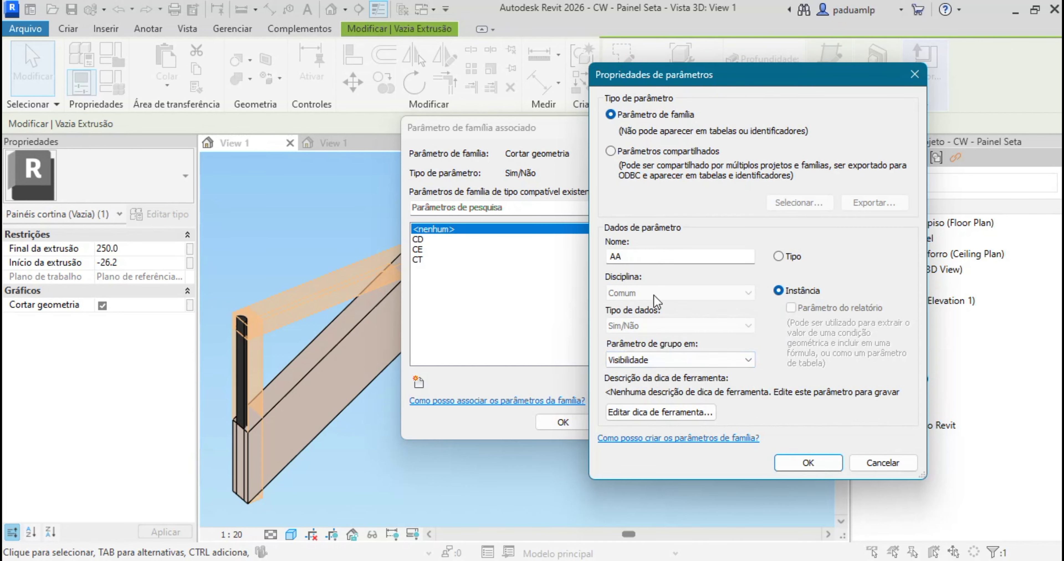
{"action": "left_click", "coordinate": [808, 462]}
{"action": "left_click", "coordinate": [561, 419]}
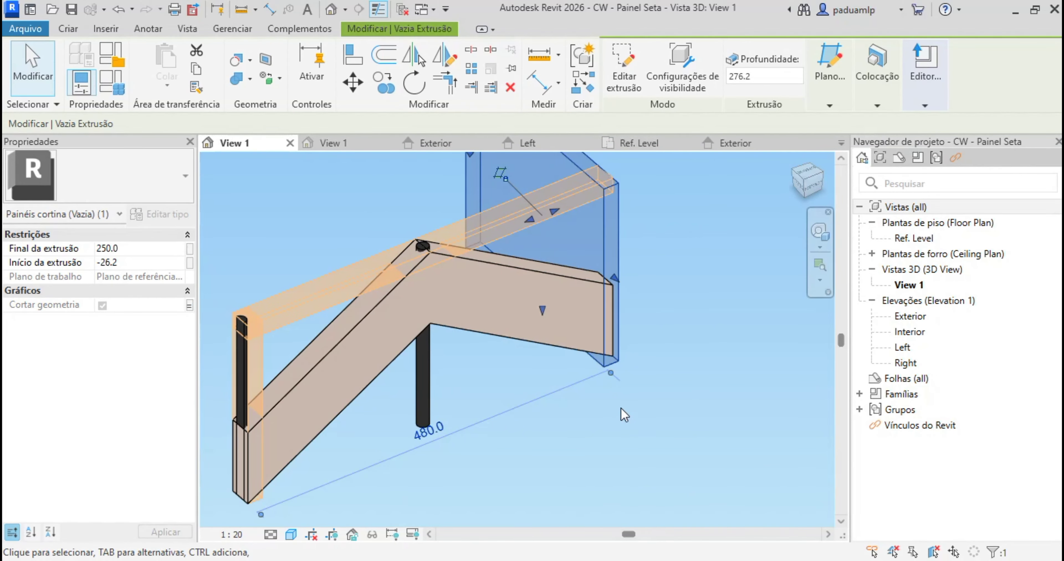
{"action": "key", "text": "Escape"}
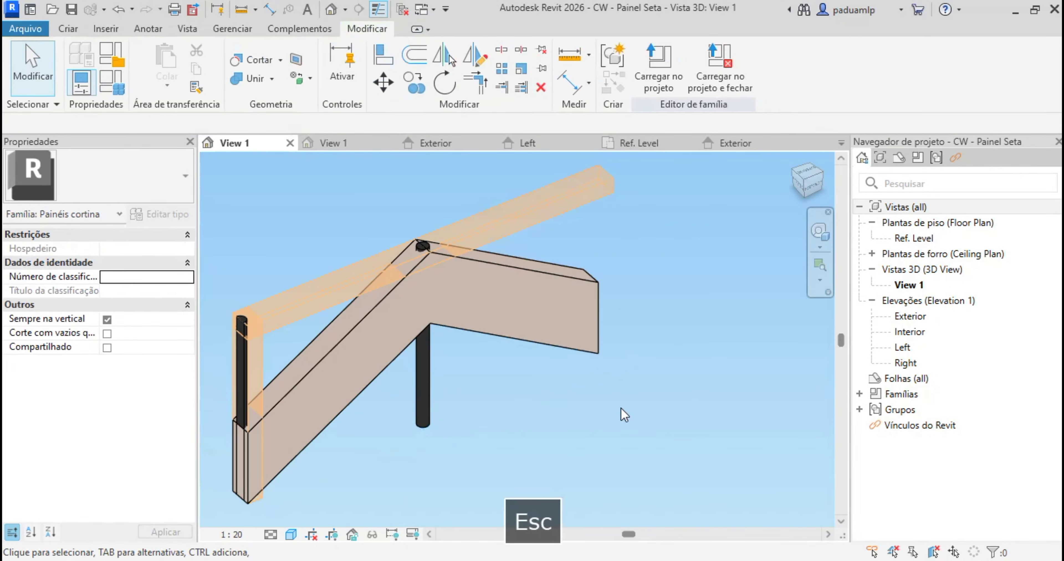
Turn off the AA visibility parameter in the family types and apply the change
{"action": "left_click", "coordinate": [121, 96]}
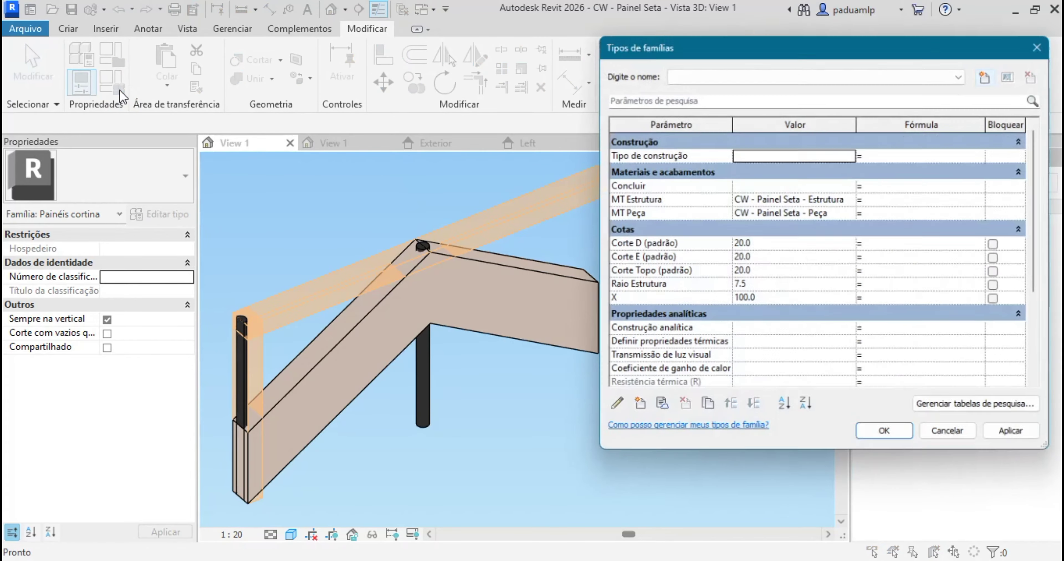
{"action": "left_click_drag", "start_coordinate": [682, 49], "coordinate": [100, 33]}
{"action": "scroll", "coordinate": [67, 281], "scroll_direction": "down", "scroll_amount": 5}
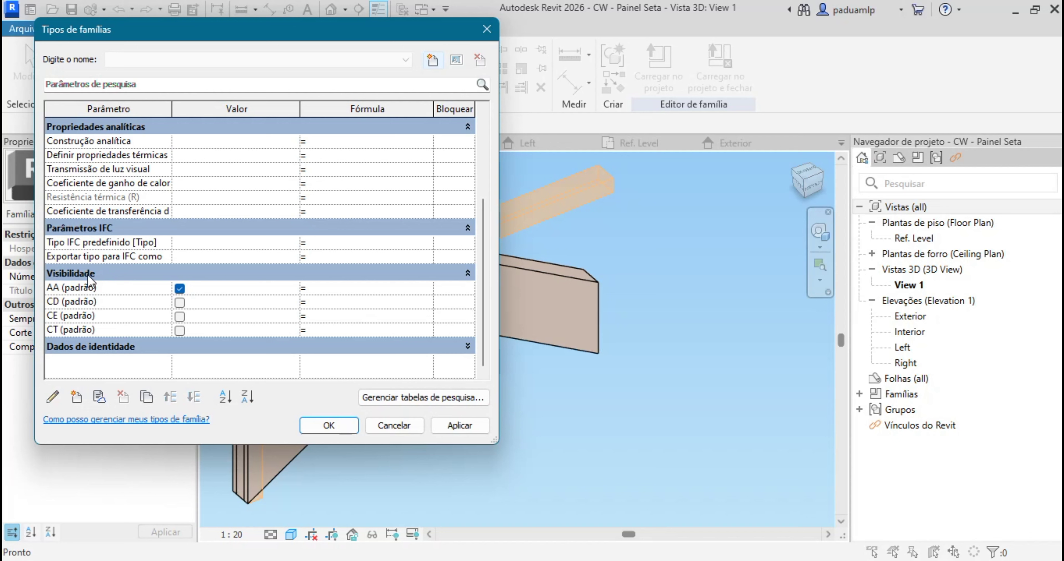
{"action": "left_click", "coordinate": [180, 290]}
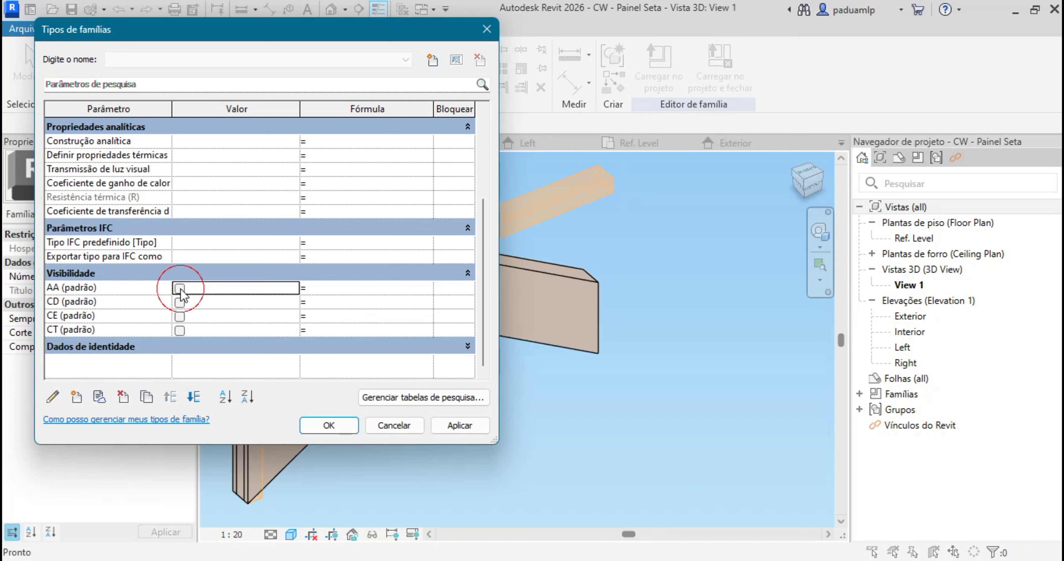
{"action": "left_click", "coordinate": [460, 426]}
{"action": "left_click", "coordinate": [335, 425]}
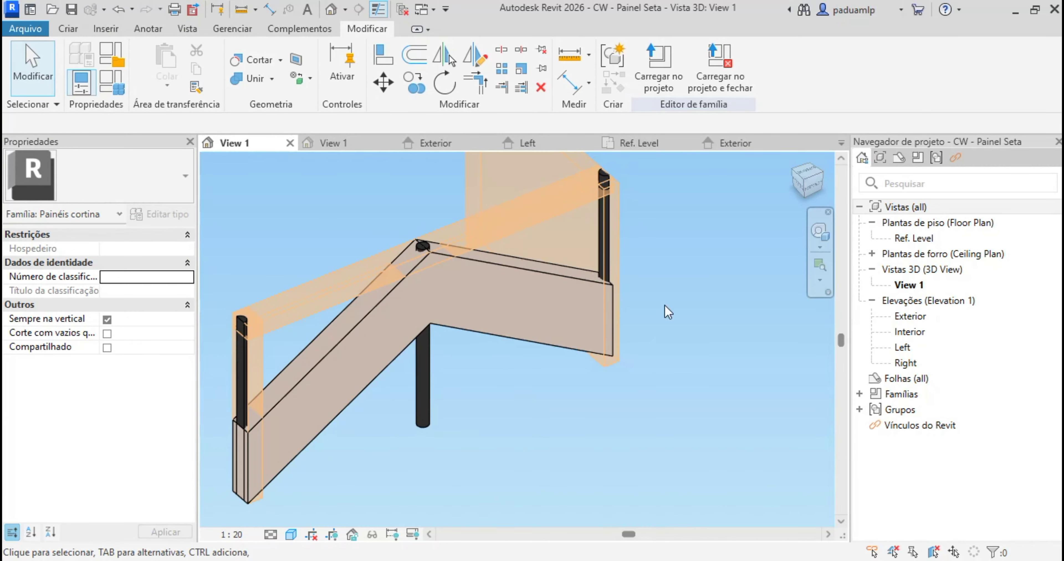
Align the start face of the Corte E void to the upper thickness reference plane in the Ref. Level plan
{"action": "left_click", "coordinate": [620, 249]}
{"action": "scroll", "coordinate": [694, 339], "scroll_direction": "down", "scroll_amount": 1}
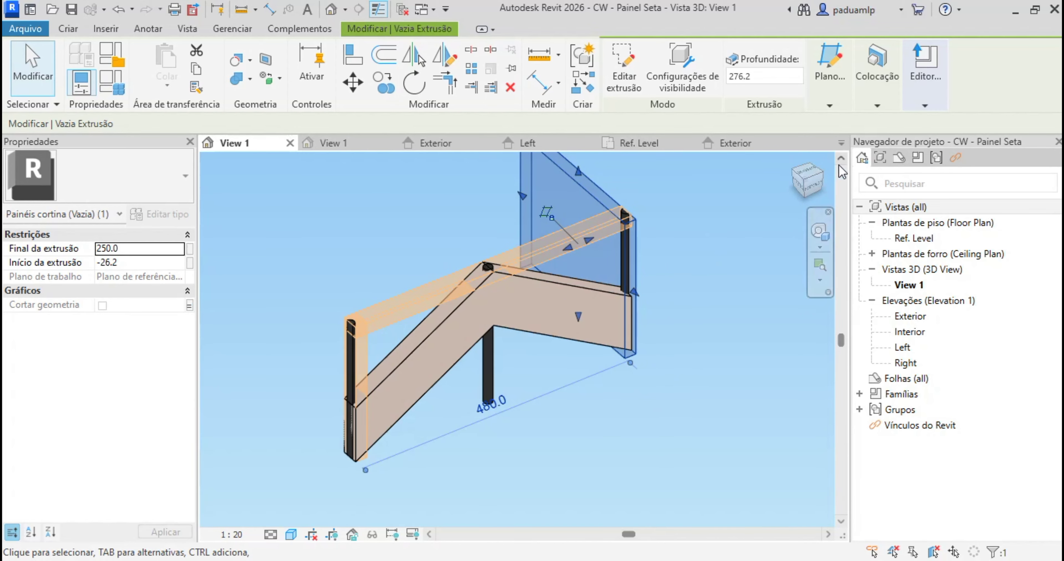
{"action": "double_click", "coordinate": [914, 239]}
{"action": "scroll", "coordinate": [539, 248], "scroll_direction": "down", "scroll_amount": 1}
{"action": "left_click", "coordinate": [539, 250]}
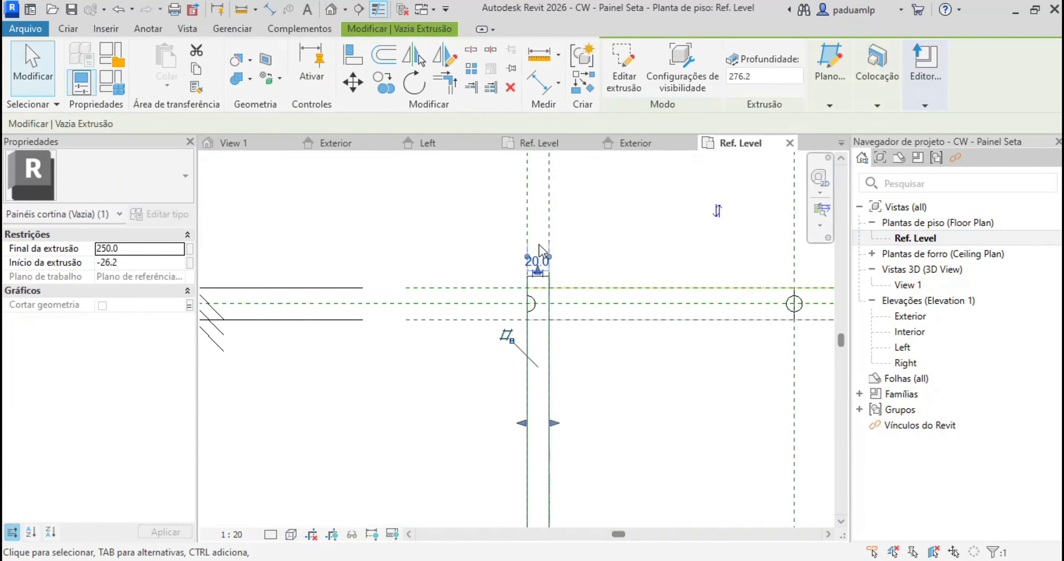
{"action": "key", "text": "Escape"}
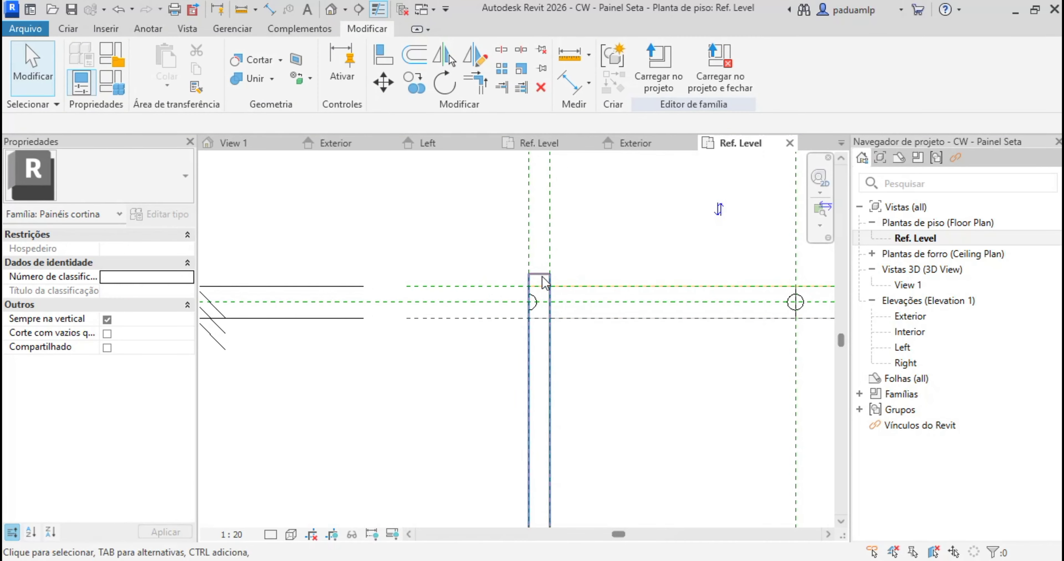
{"action": "key", "text": "Escape"}
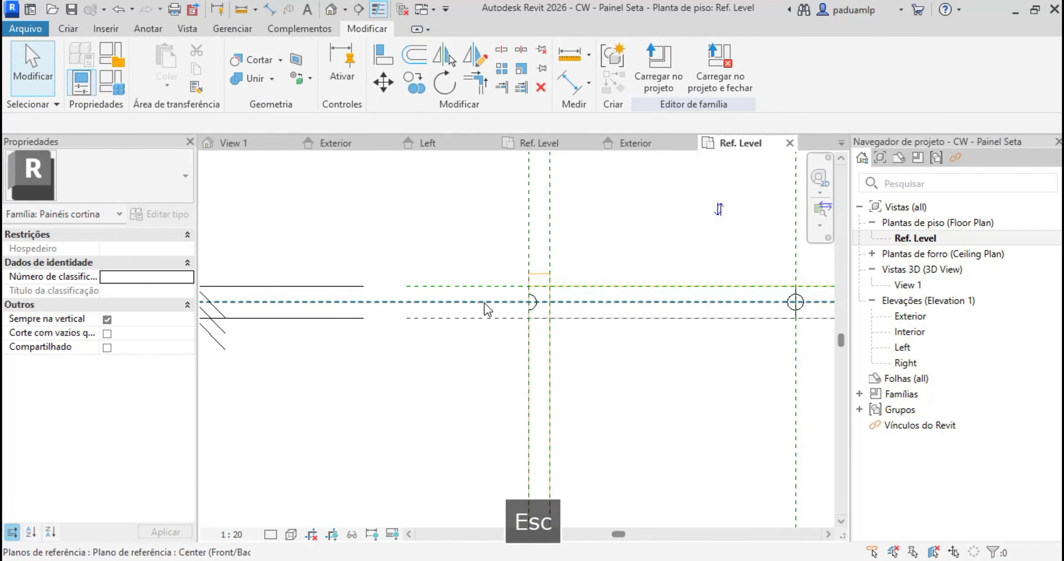
{"action": "key", "text": "a"}
{"action": "key", "text": "l"}
{"action": "left_click", "coordinate": [493, 286]}
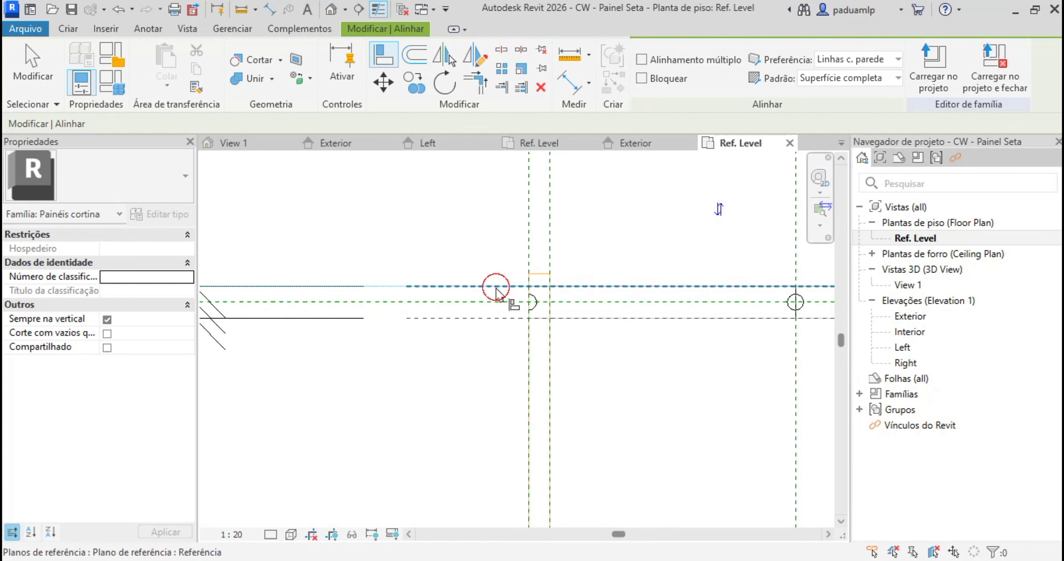
{"action": "left_click", "coordinate": [539, 274]}
{"action": "left_click", "coordinate": [647, 259]}
Align the far end face of the Corte E void to the lower thickness reference plane in the plan
{"action": "left_click", "coordinate": [497, 319]}
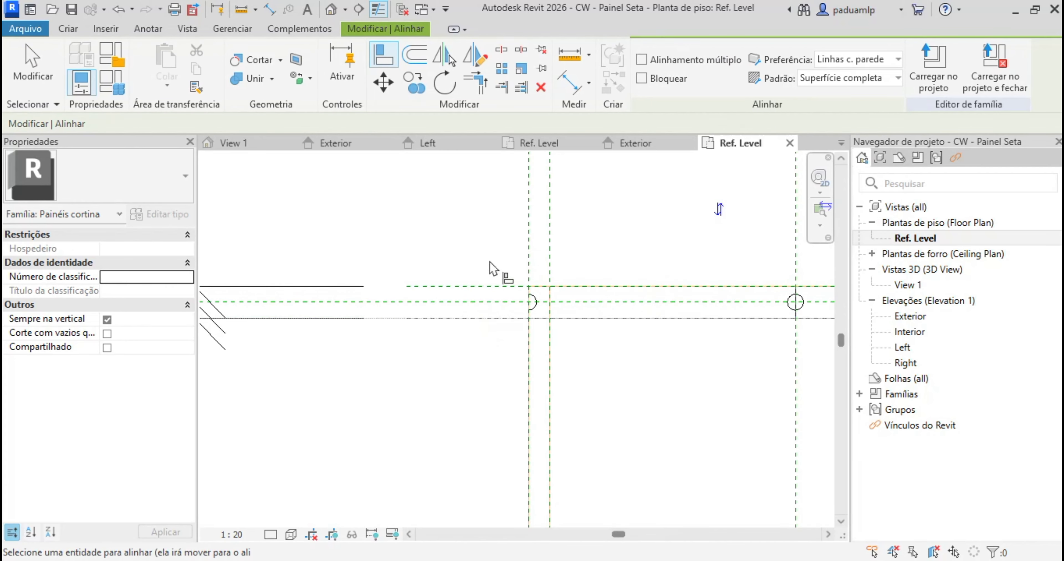
{"action": "scroll", "coordinate": [490, 263], "scroll_direction": "down", "scroll_amount": 3}
{"action": "scroll", "coordinate": [502, 361], "scroll_direction": "up", "scroll_amount": 2}
{"action": "left_click", "coordinate": [527, 360]}
{"action": "key", "text": "Escape"}
Return to the 3D view and set the Corte E parameter to 100 in the family types
{"action": "double_click", "coordinate": [908, 285]}
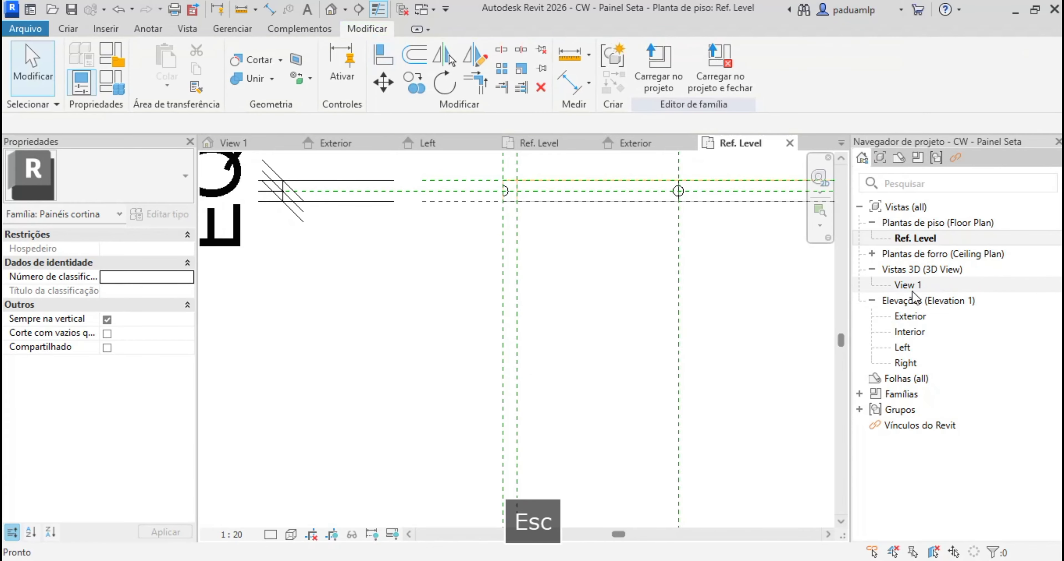
{"action": "left_click", "coordinate": [117, 87]}
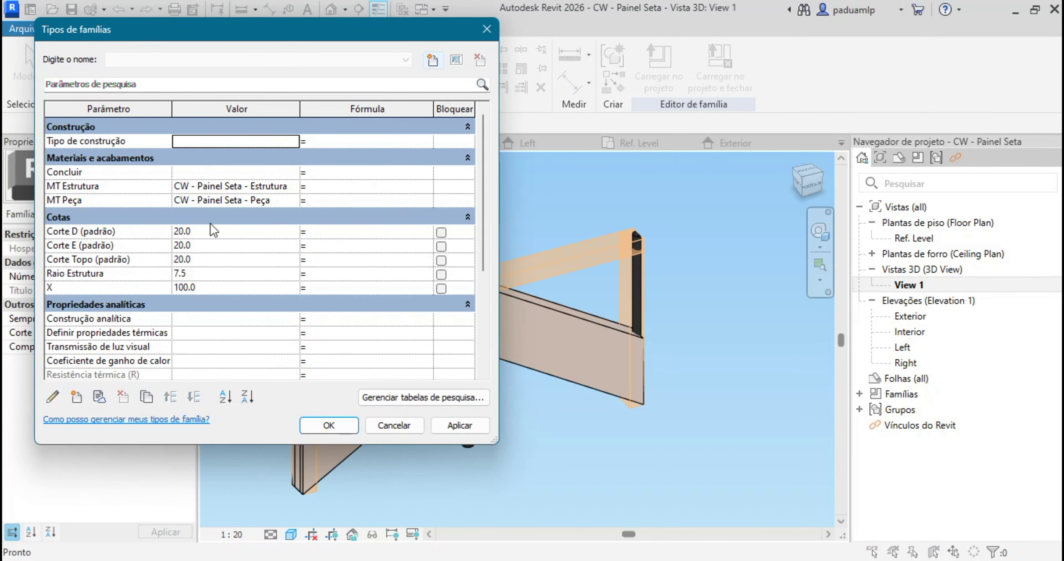
{"action": "left_click", "coordinate": [223, 246]}
{"action": "type", "text": "100"}
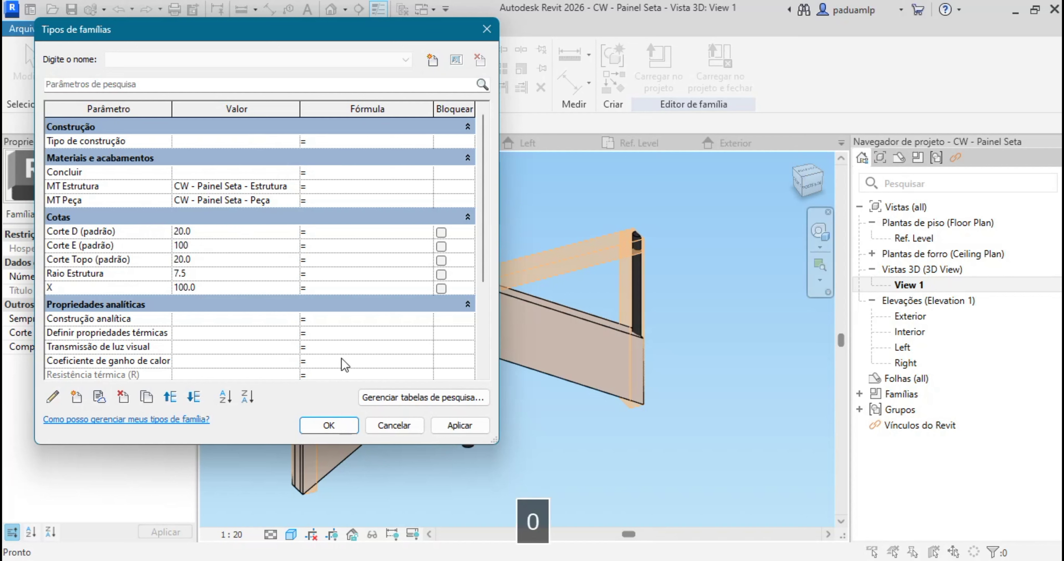
{"action": "left_click", "coordinate": [460, 426]}
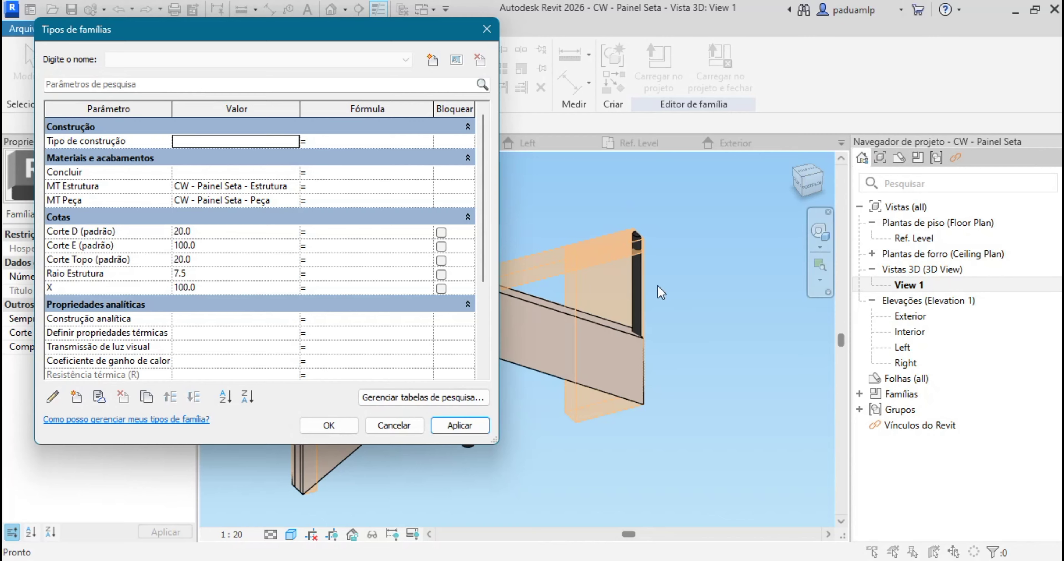
Close the family types and examine the chevron extrusion's sketch against the cut reference planes in the Exterior elevation, cancelling the sketch edit
{"action": "key", "text": "Escape"}
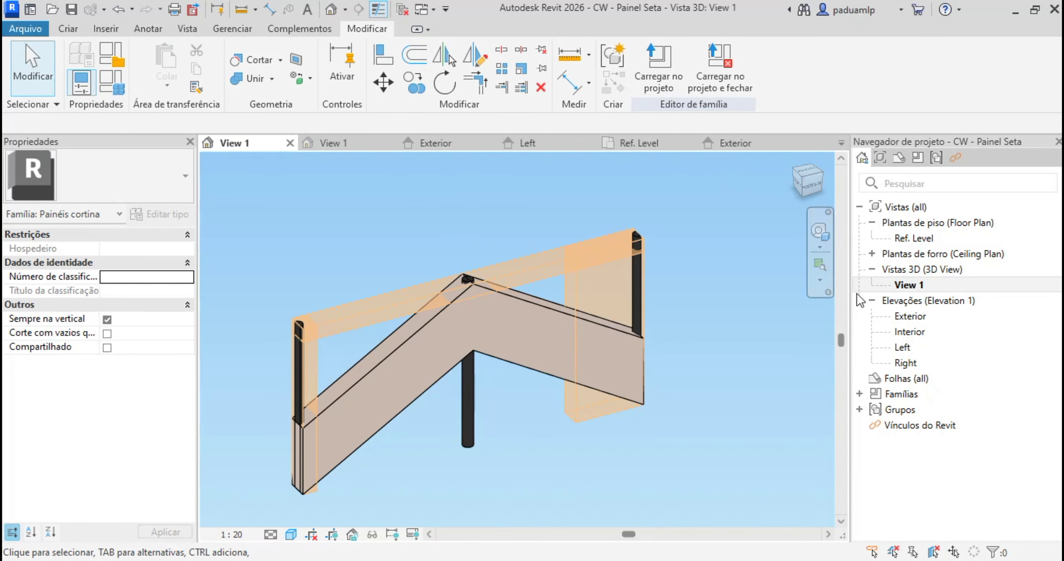
{"action": "double_click", "coordinate": [911, 317]}
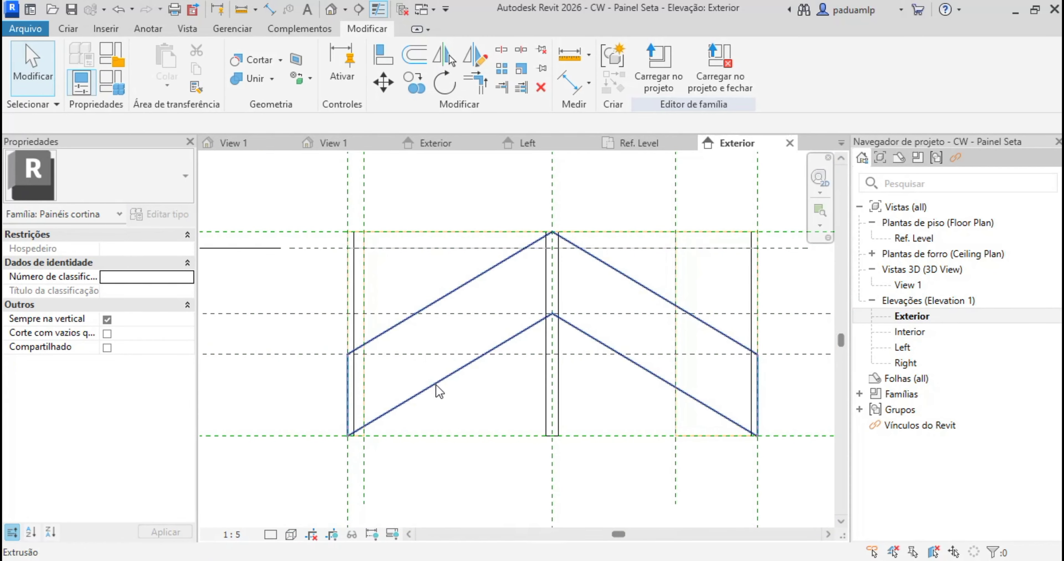
{"action": "left_click", "coordinate": [436, 386]}
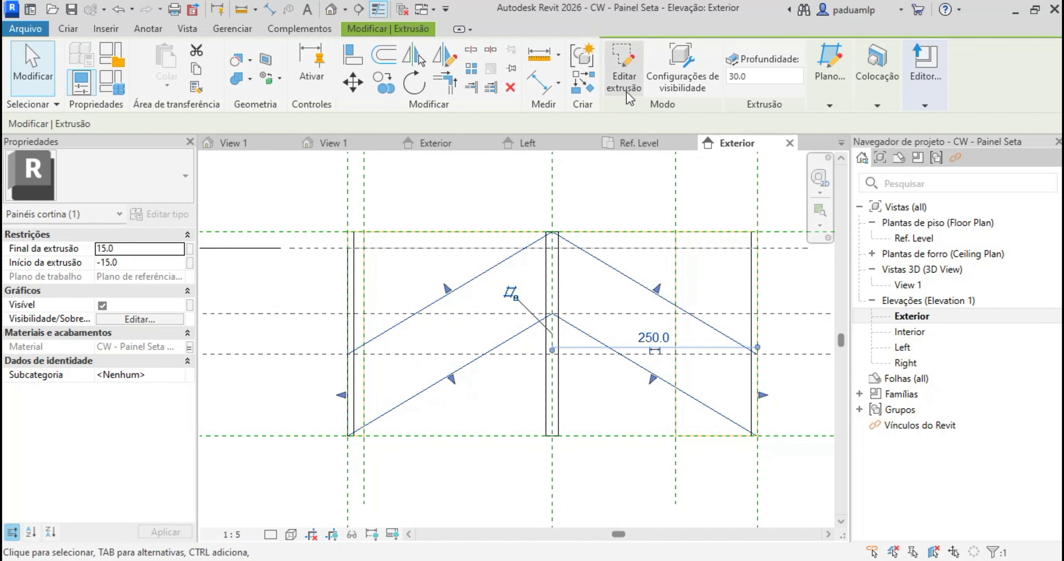
{"action": "left_click", "coordinate": [630, 89]}
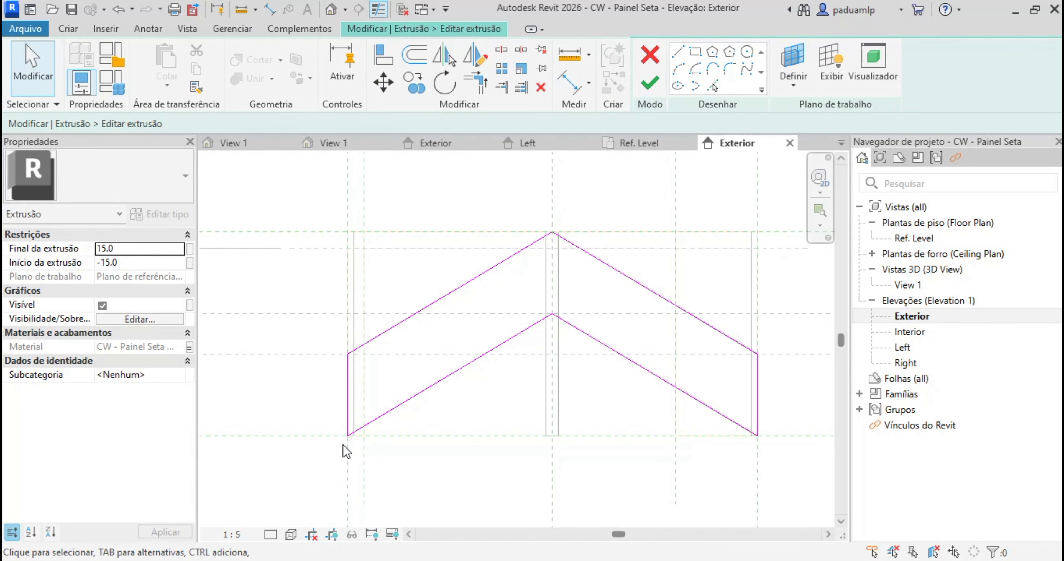
{"action": "scroll", "coordinate": [343, 444], "scroll_direction": "down", "scroll_amount": 3}
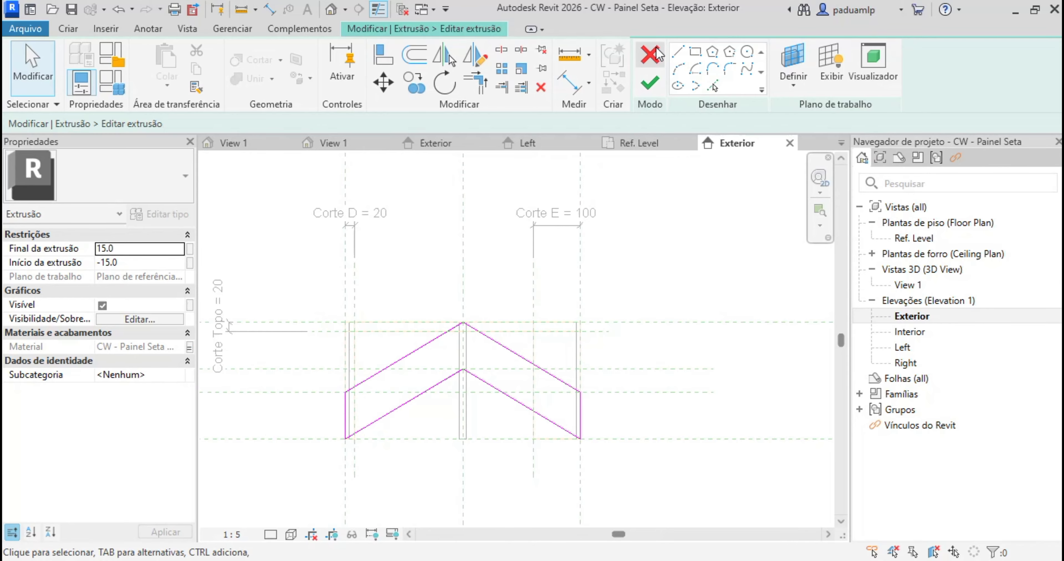
{"action": "left_click", "coordinate": [649, 55]}
{"action": "key", "text": "Escape"}
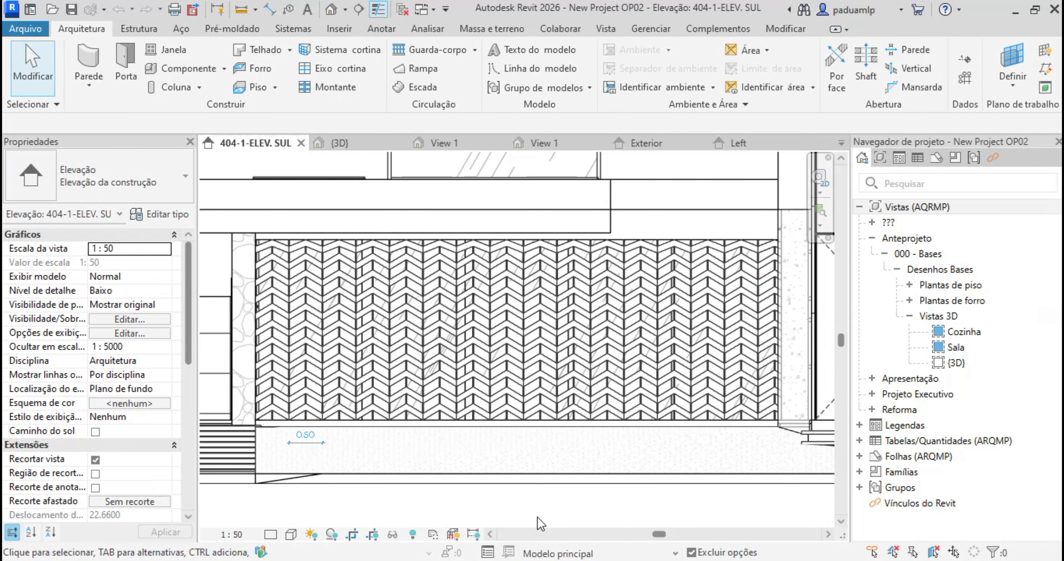